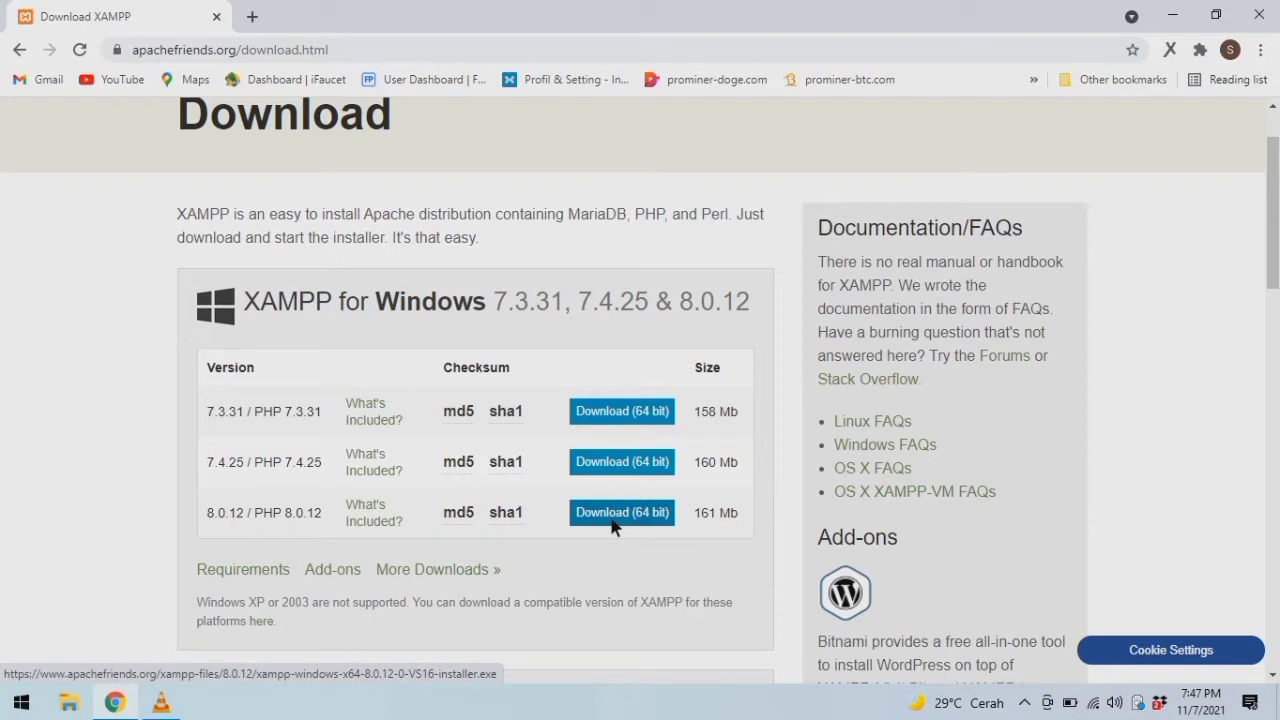
Step: Download the 64-bit XAMPP 8.0.12 installer for Windows and dismiss the finished download's dialog
{"action": "left_click", "coordinate": [621, 514]}
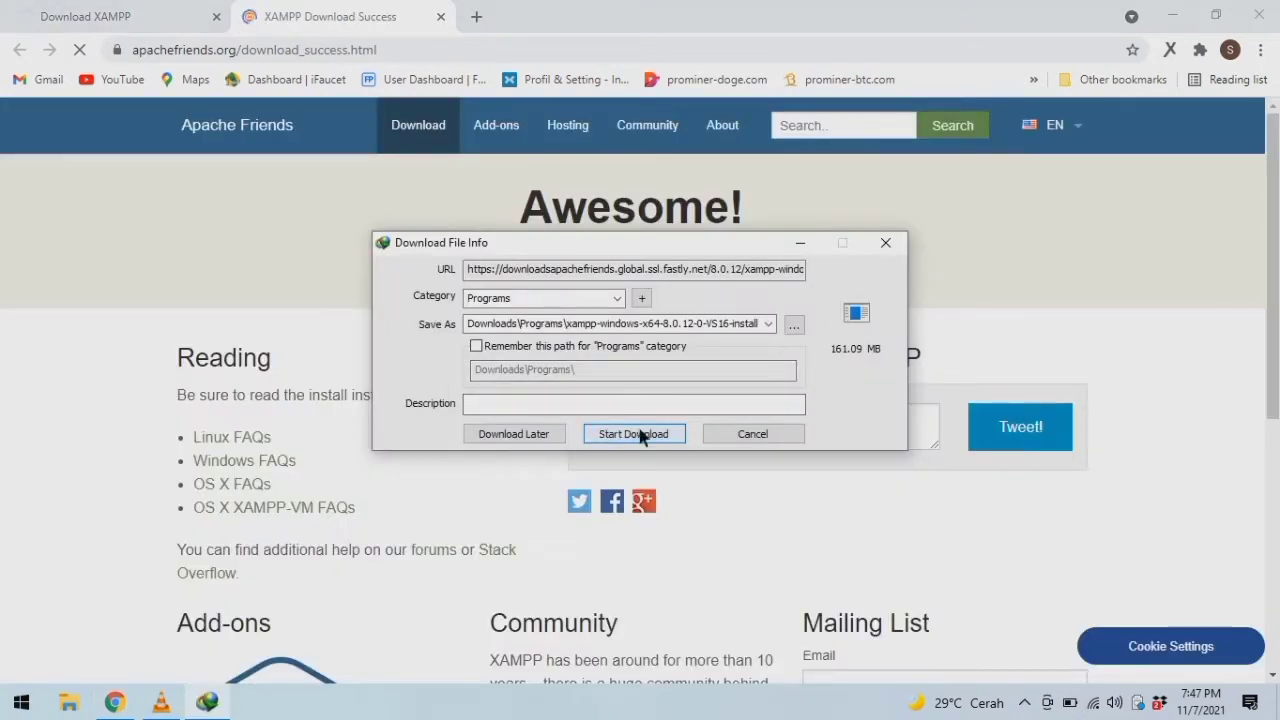
{"action": "left_click", "coordinate": [643, 434]}
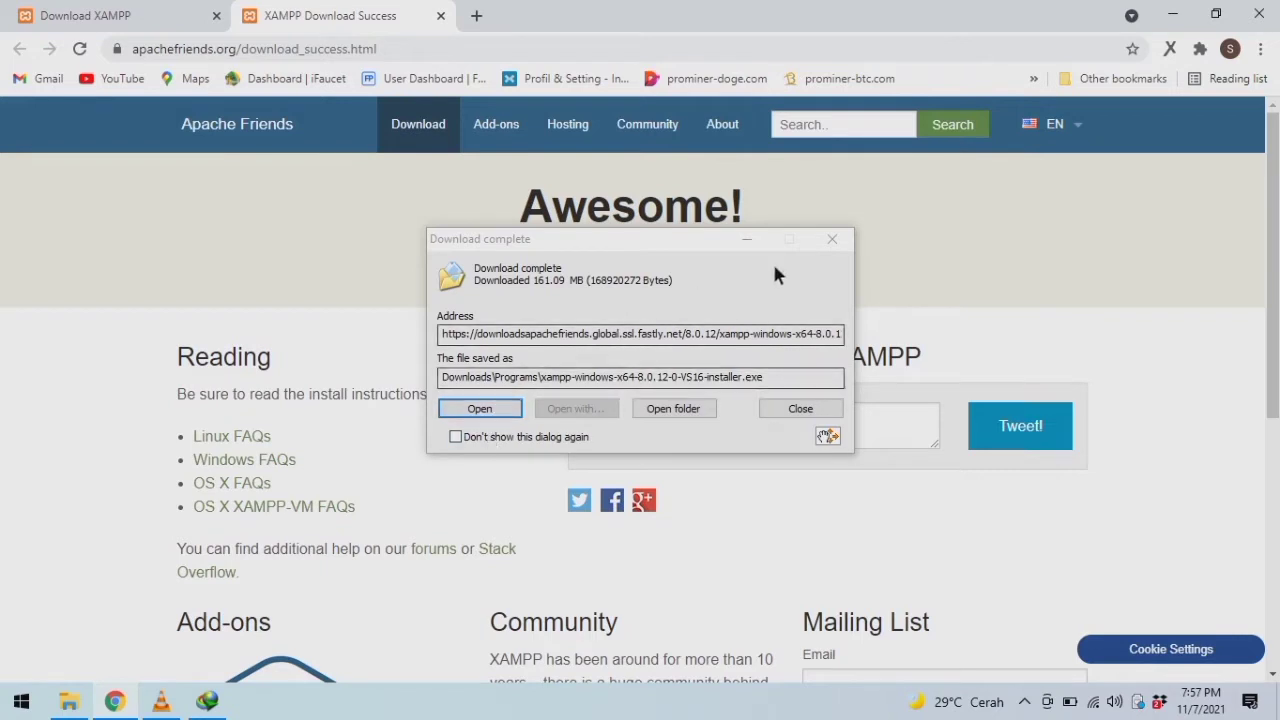
{"action": "left_click", "coordinate": [832, 240]}
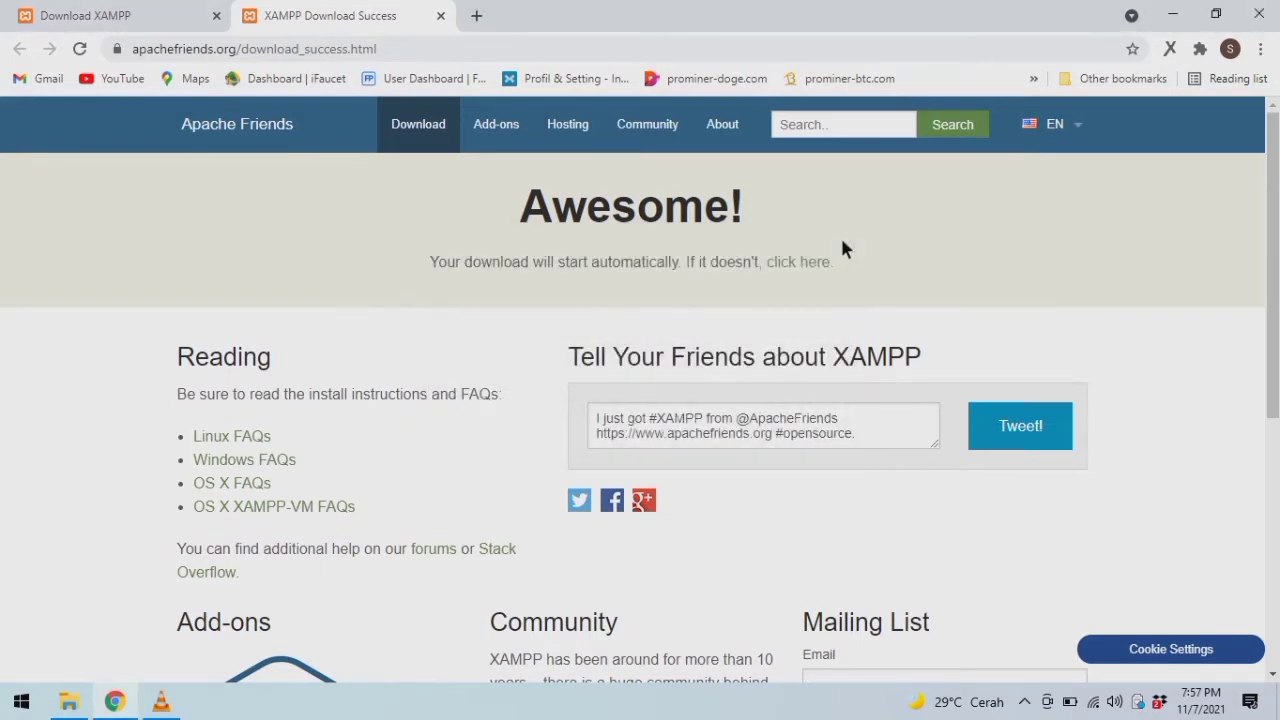
Step: In File Explorer, open the Programs folder in Downloads, order the files by date modified and widen the name column to show full names
{"action": "left_click", "coordinate": [69, 702]}
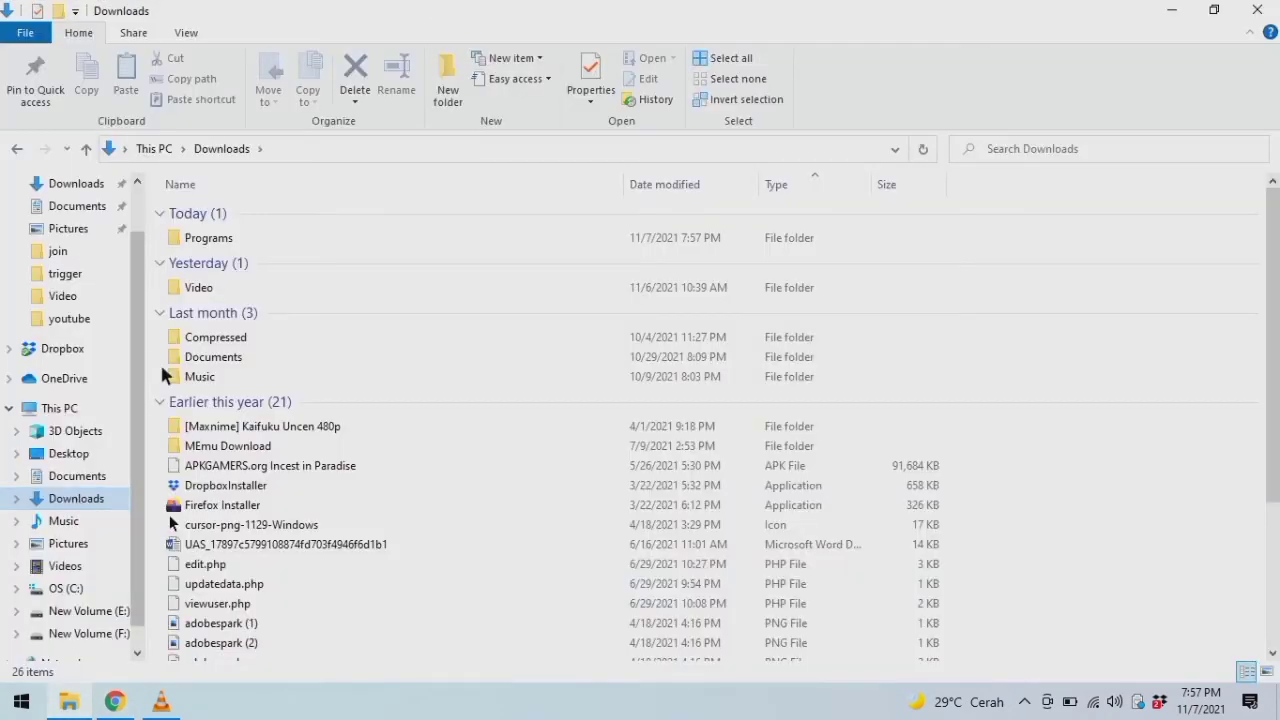
{"action": "double_click", "coordinate": [210, 240]}
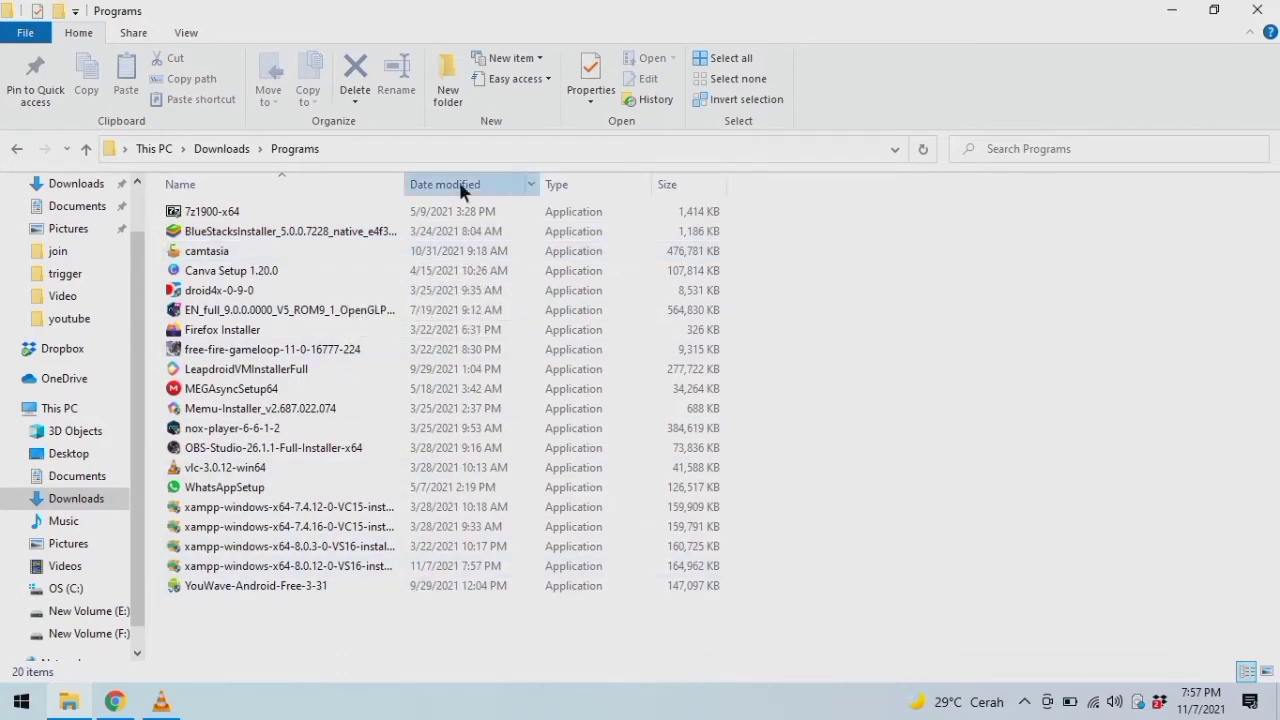
{"action": "left_click", "coordinate": [459, 186]}
{"action": "left_click", "coordinate": [334, 211]}
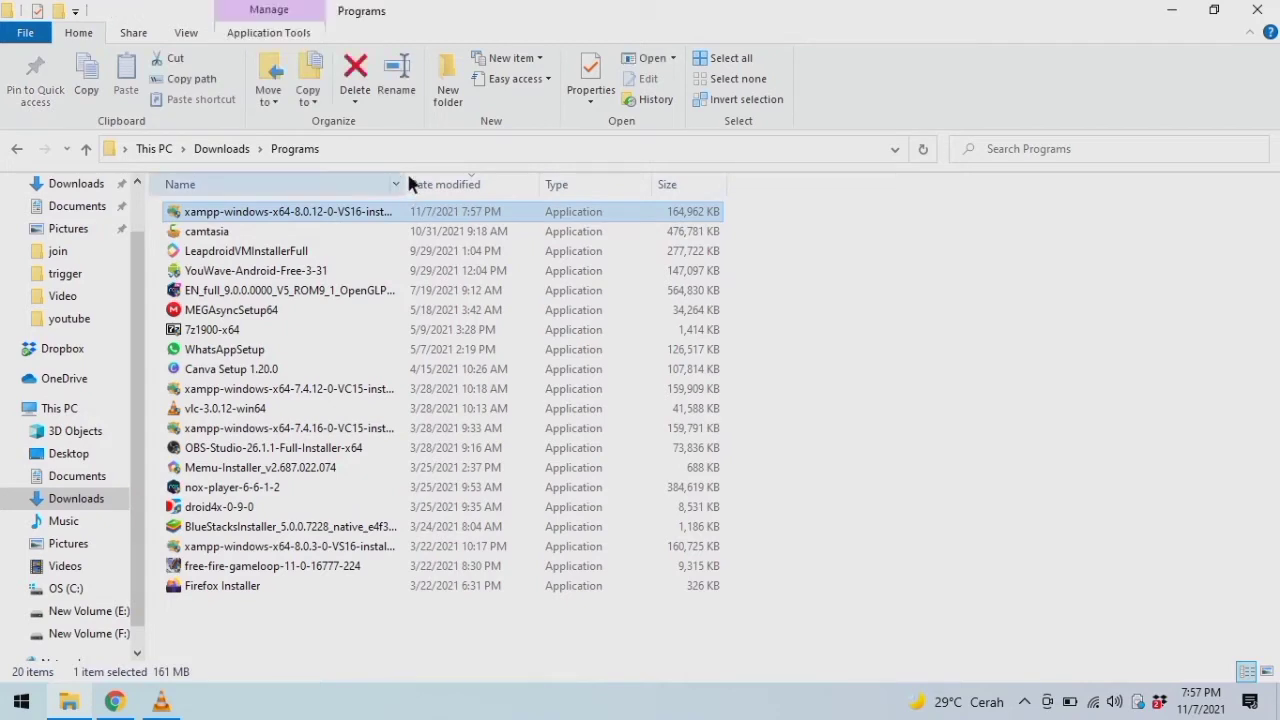
{"action": "left_click_drag", "start_coordinate": [404, 184], "coordinate": [421, 184]}
{"action": "left_click_drag", "start_coordinate": [503, 190], "coordinate": [617, 184]}
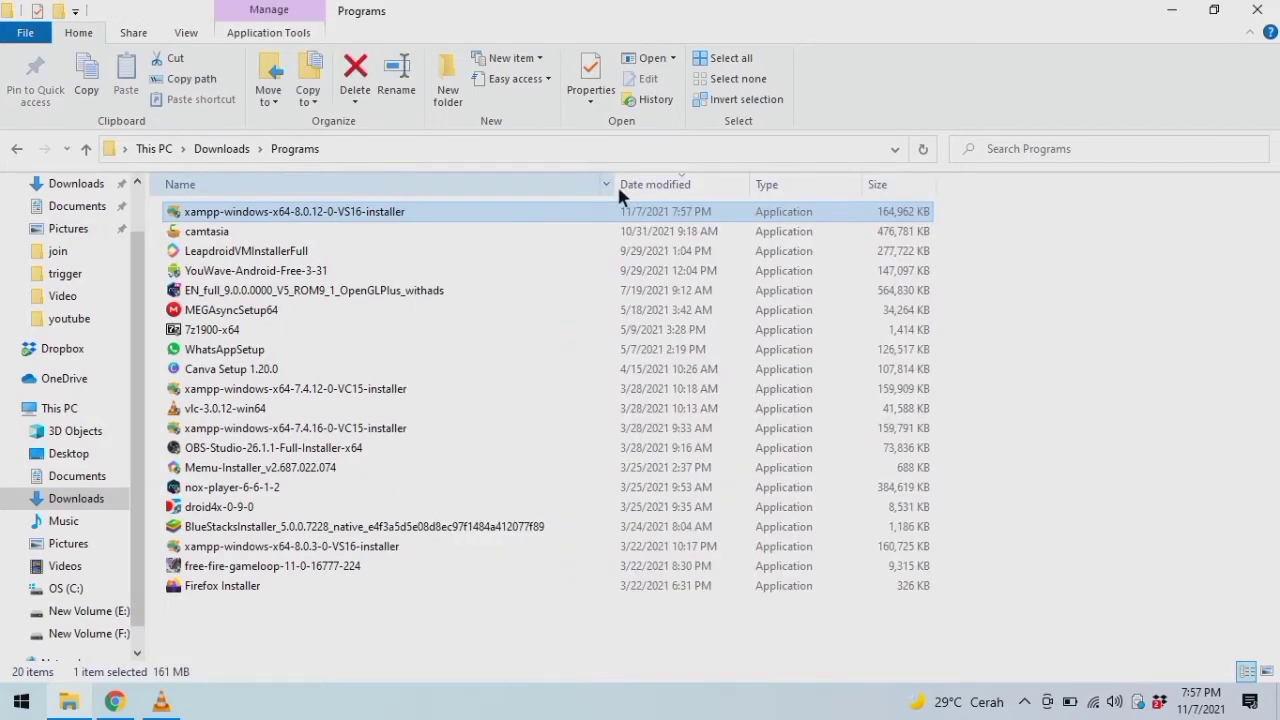
Step: Run xampp-windows-x64-8.0.12-0-VS16-installer as administrator and minimize the open windows
{"action": "right_click", "coordinate": [303, 219]}
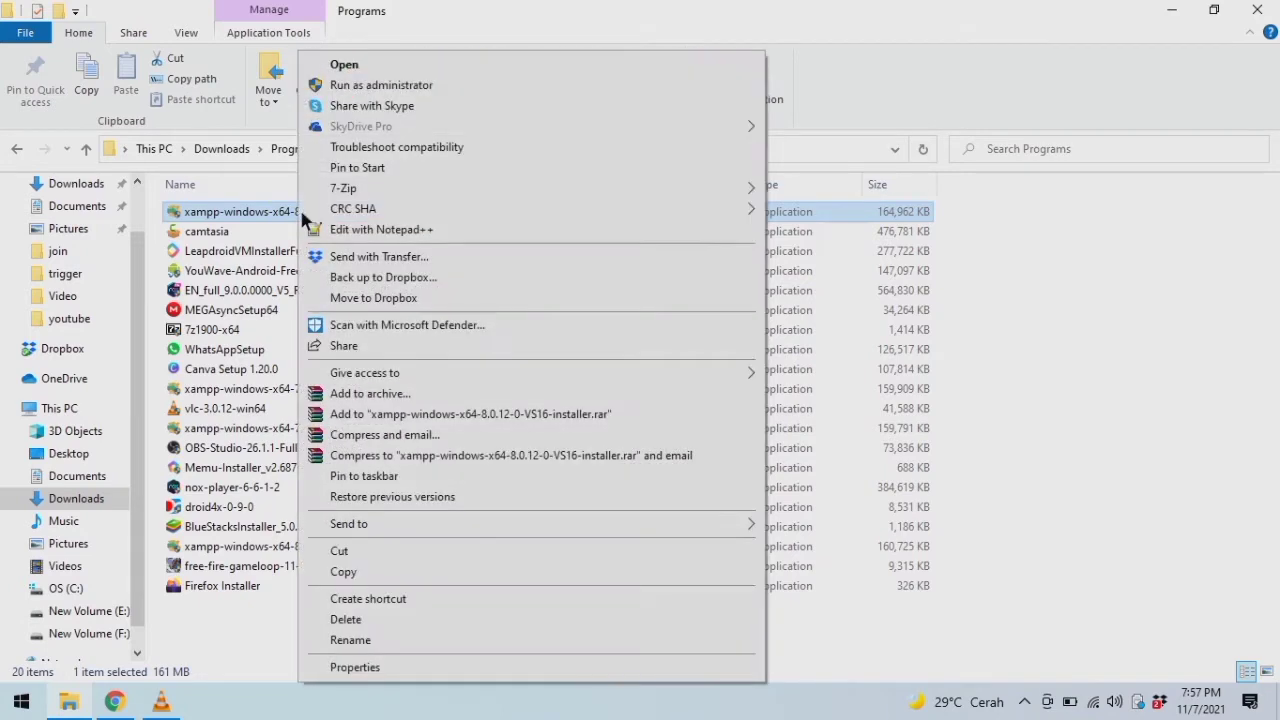
{"action": "left_click", "coordinate": [405, 90]}
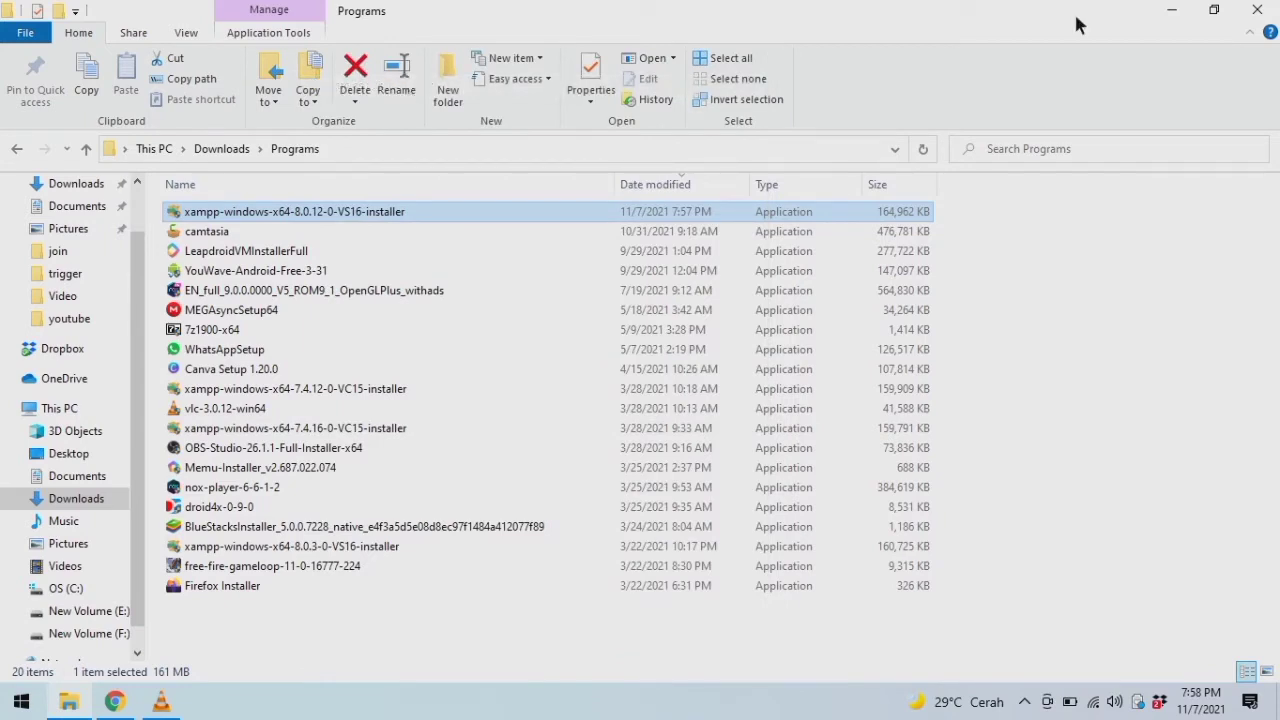
{"action": "left_click", "coordinate": [1170, 11]}
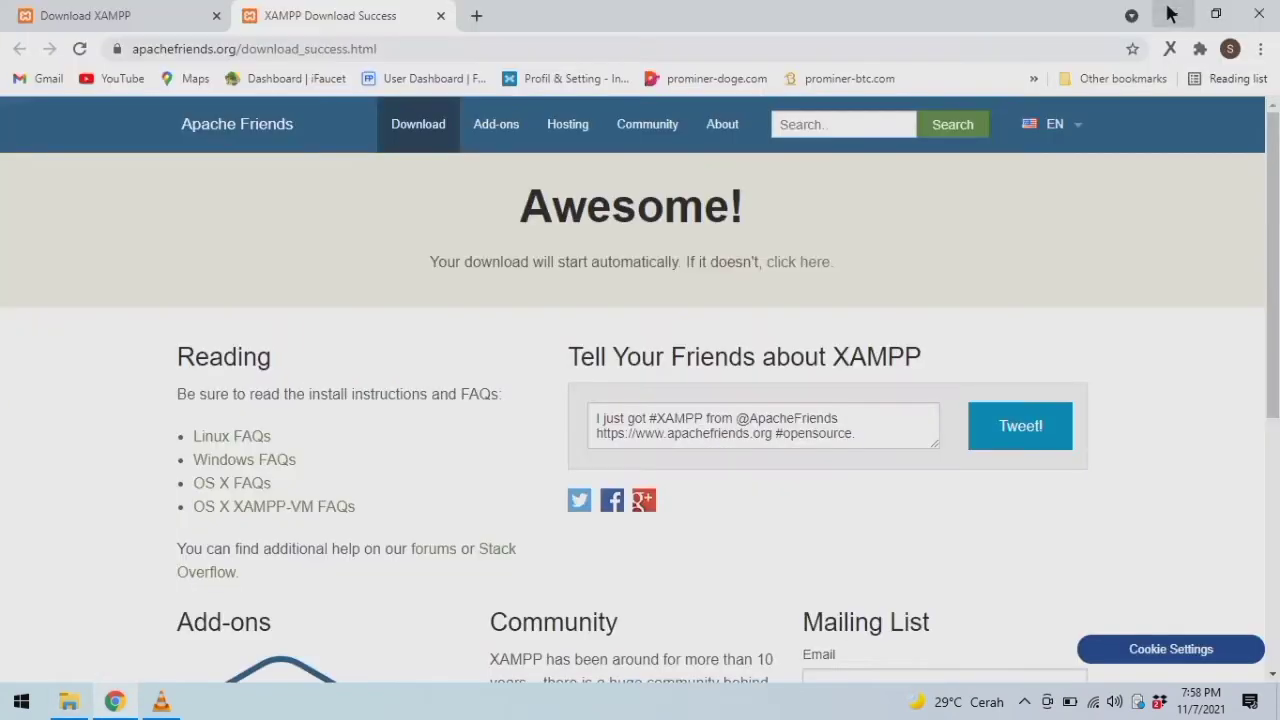
{"action": "left_click", "coordinate": [1170, 13]}
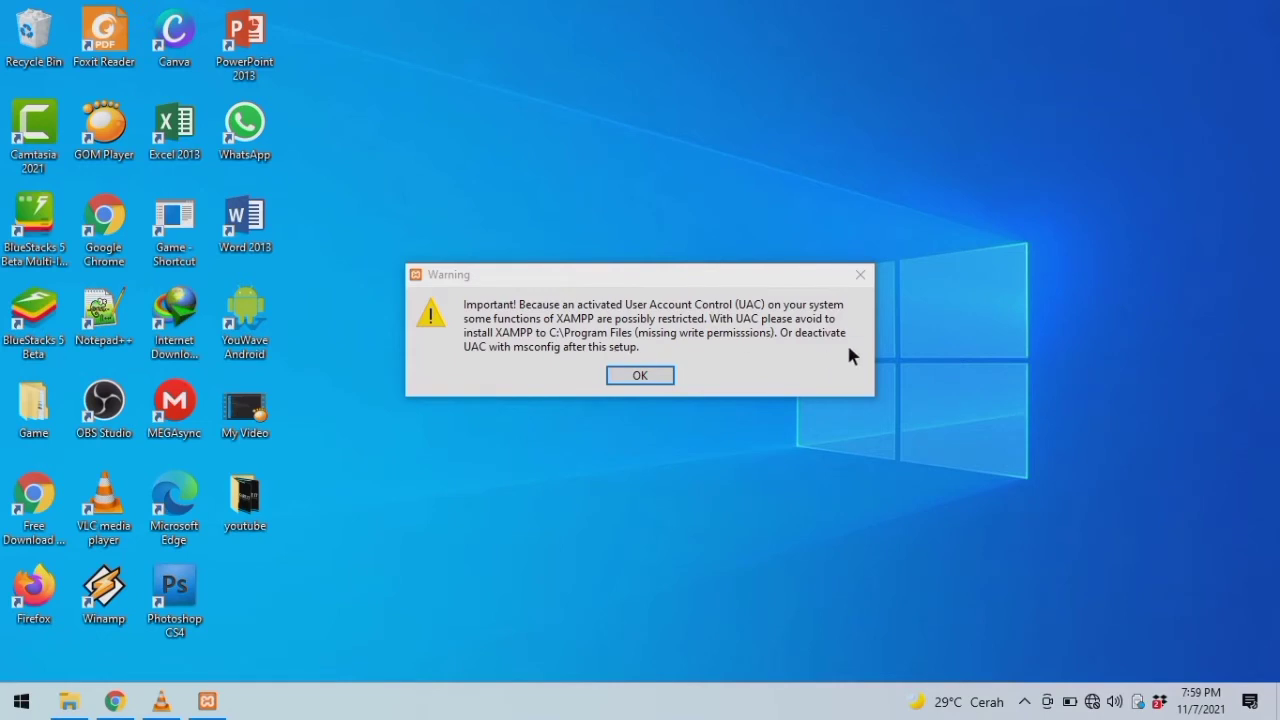
Step: Accept the UAC warning and proceed through the XAMPP setup with all components selected and C:\xampp as the installation folder
{"action": "left_click", "coordinate": [640, 376]}
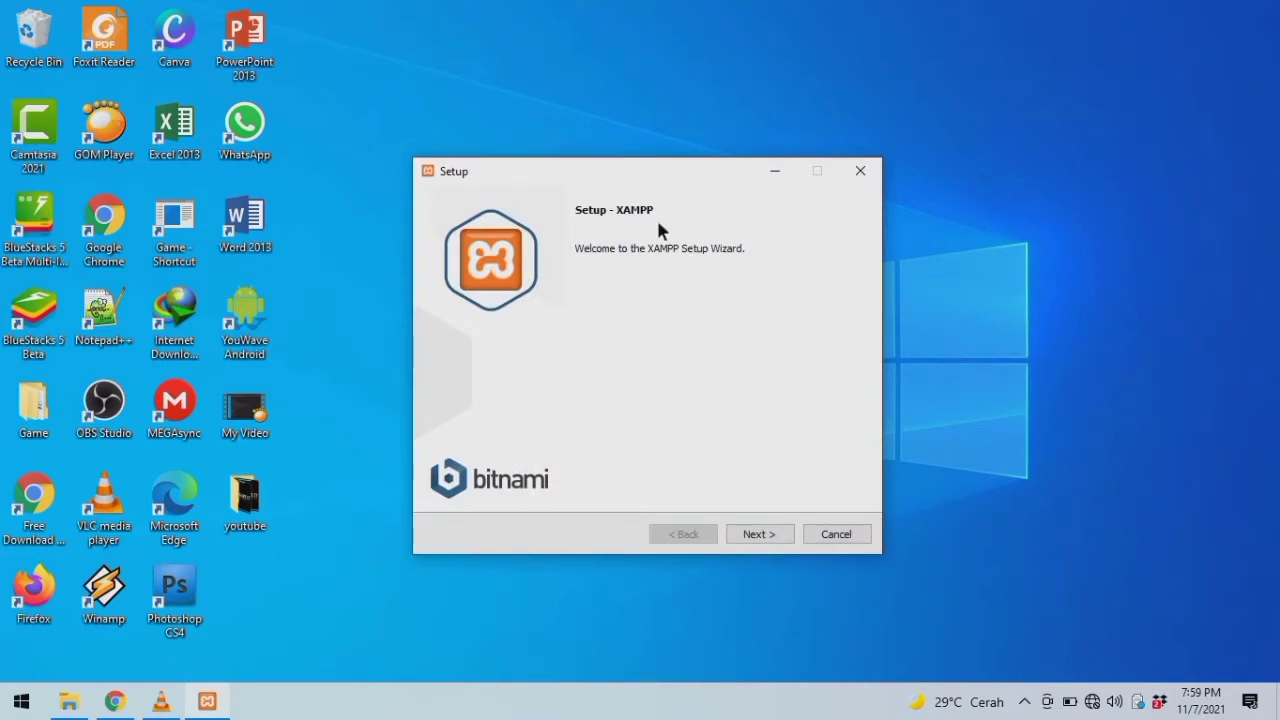
{"action": "left_click", "coordinate": [783, 536]}
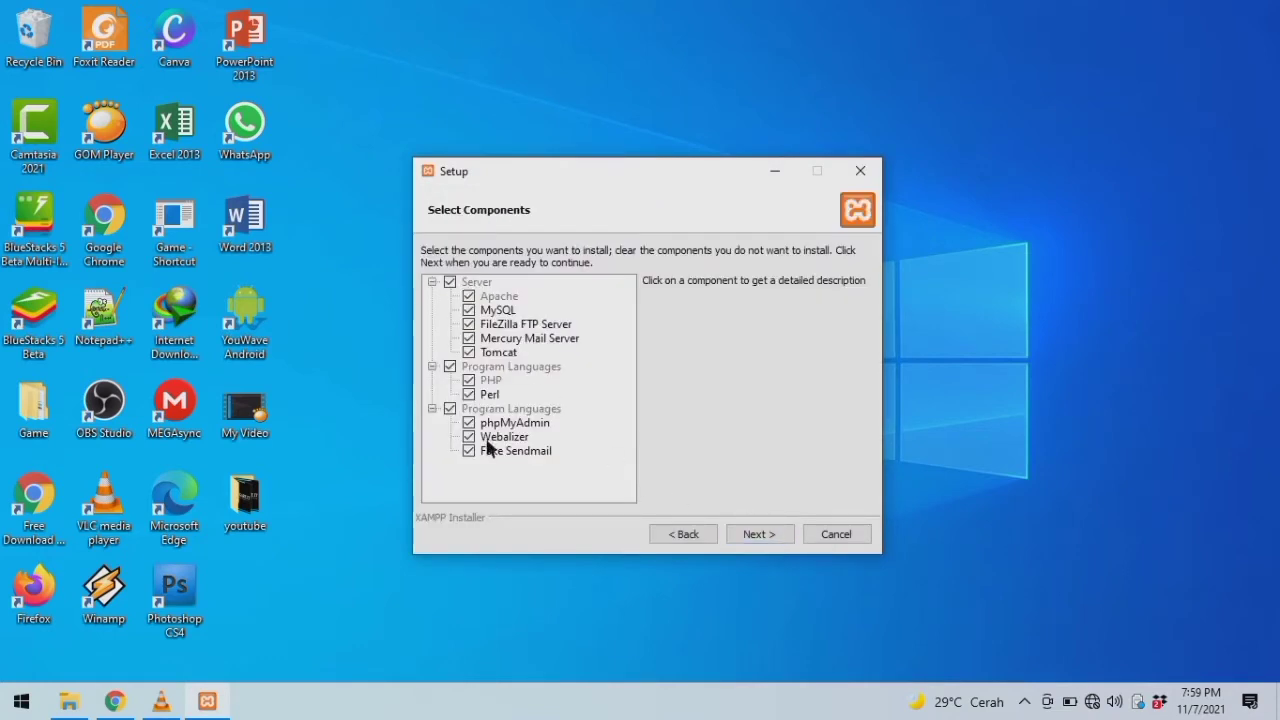
{"action": "left_click", "coordinate": [783, 536]}
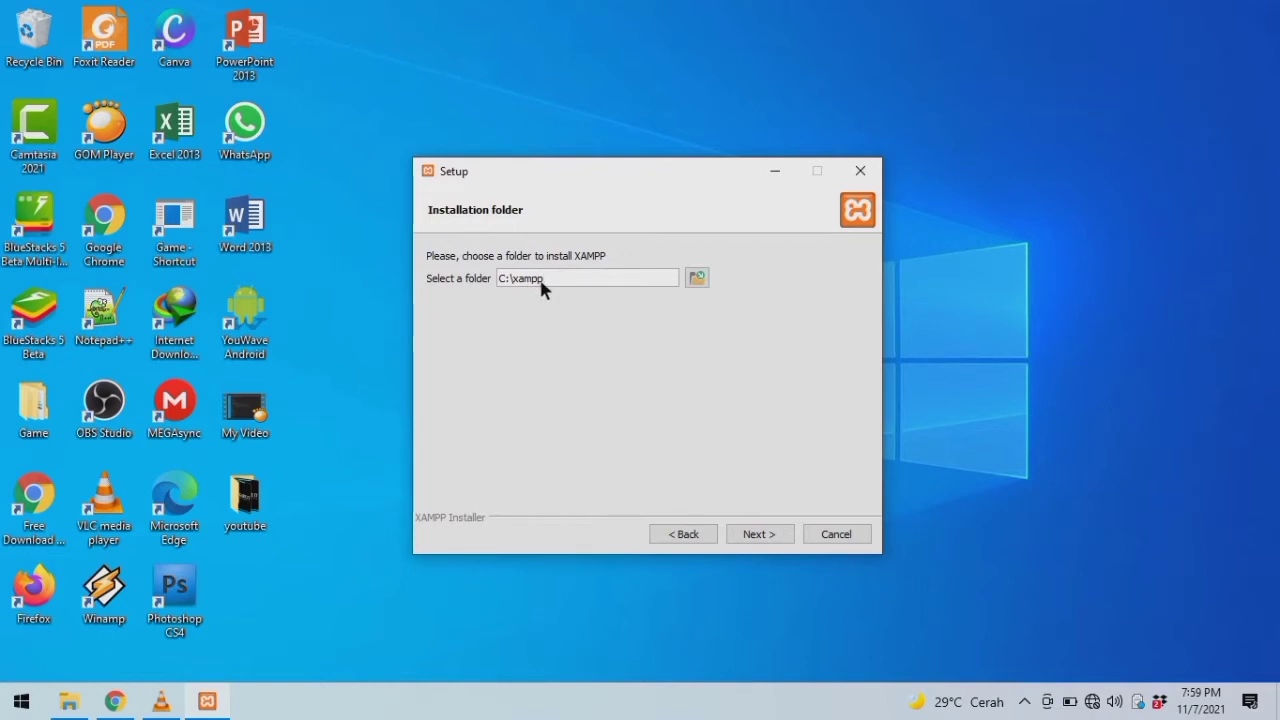
{"action": "double_click", "coordinate": [517, 279]}
{"action": "left_click", "coordinate": [562, 278]}
{"action": "left_click", "coordinate": [760, 534]}
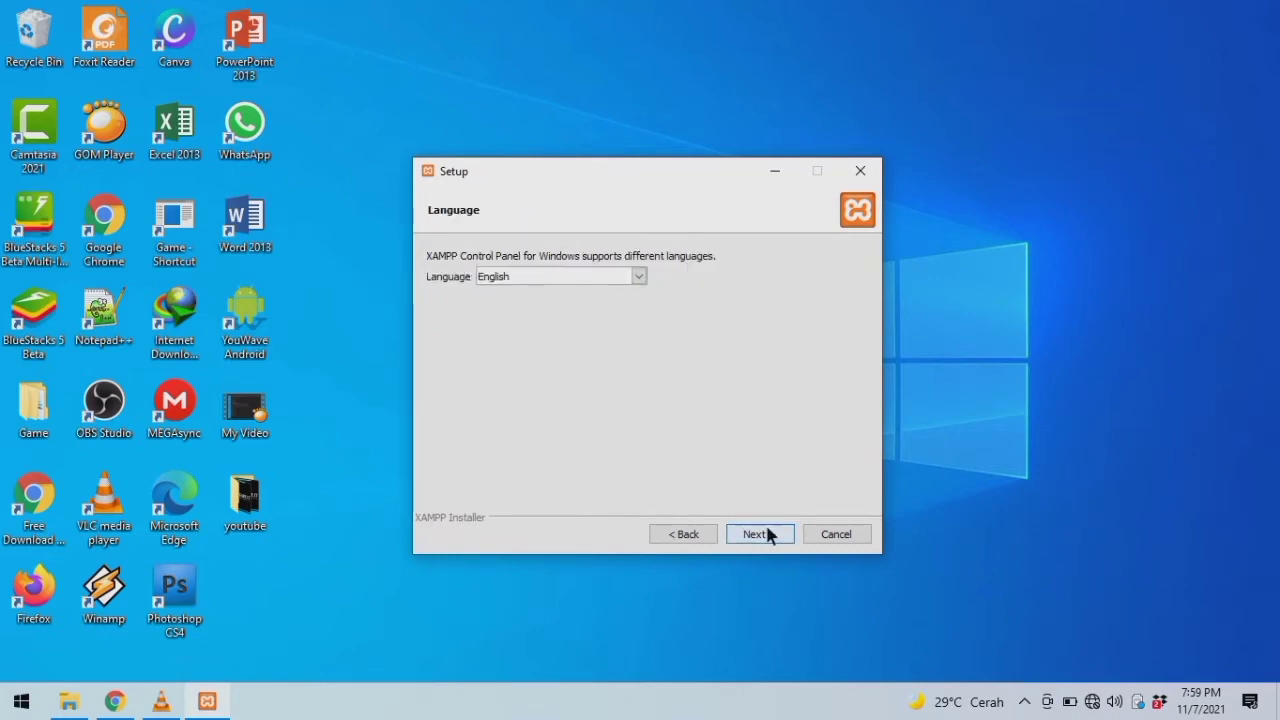
Step: Choose English as the Control Panel language and continue past the Bitnami page with its learn-more option enabled
{"action": "left_click", "coordinate": [640, 276]}
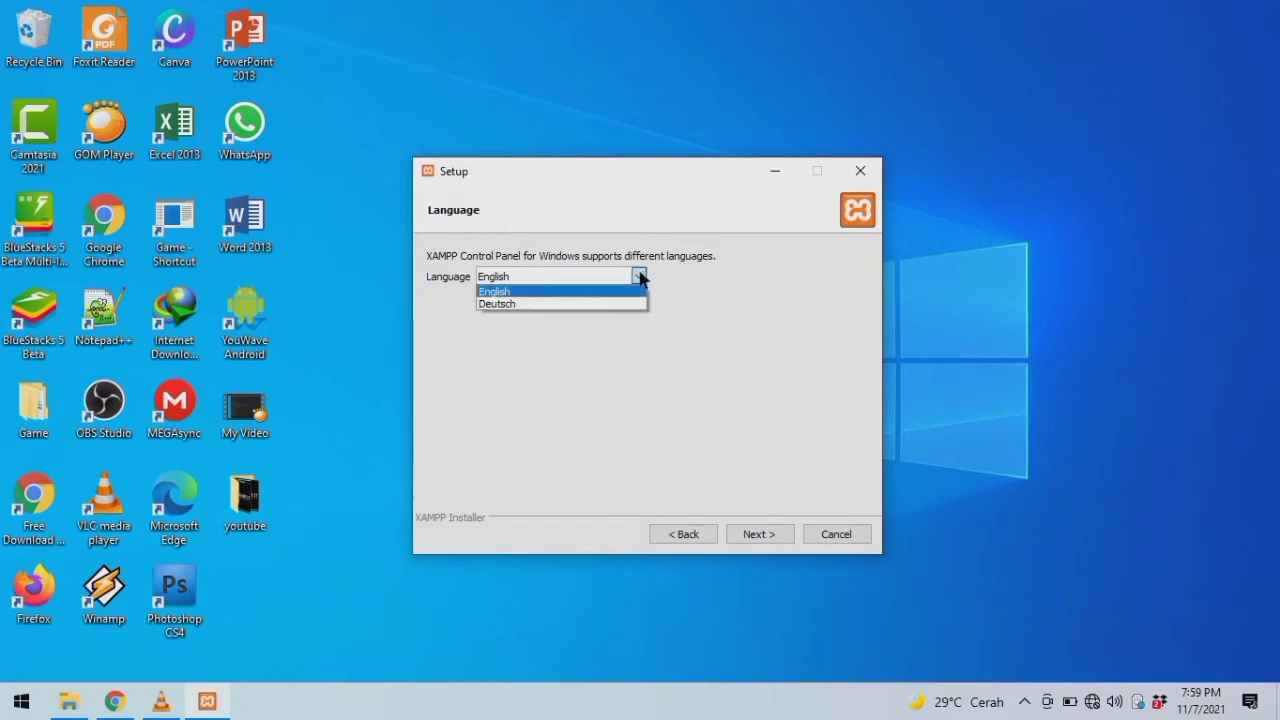
{"action": "left_click", "coordinate": [560, 292]}
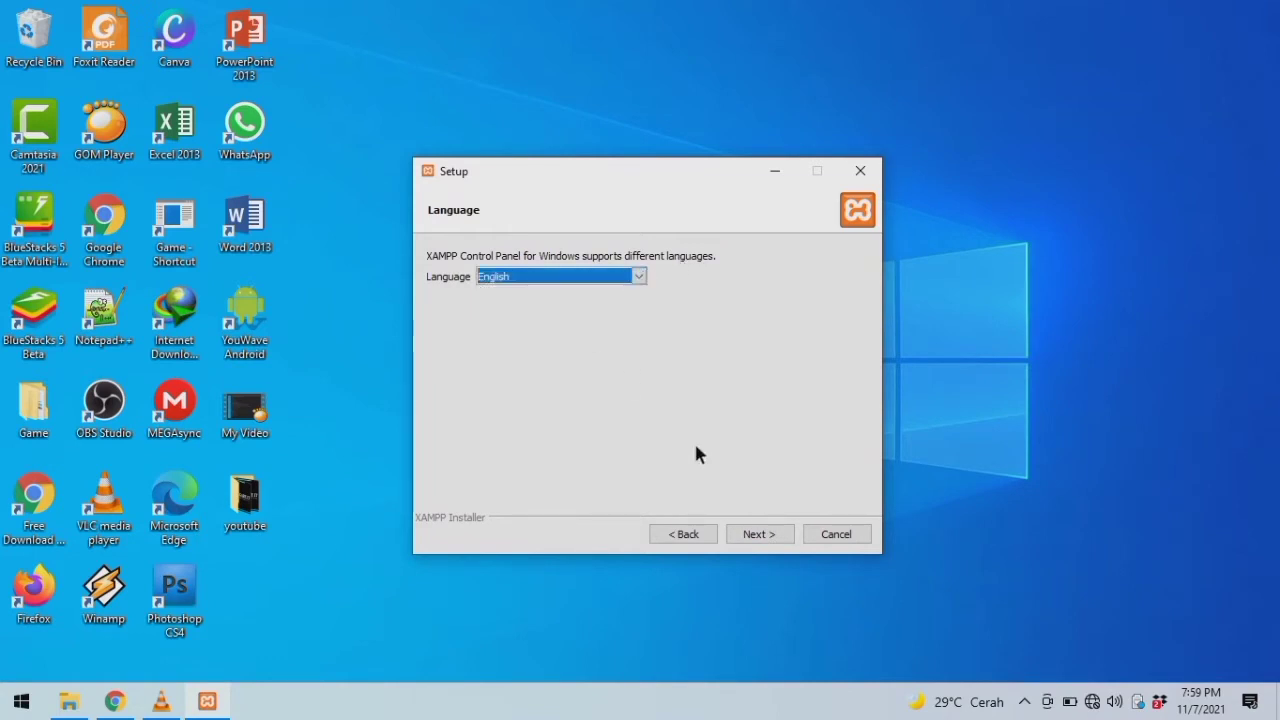
{"action": "left_click", "coordinate": [757, 534]}
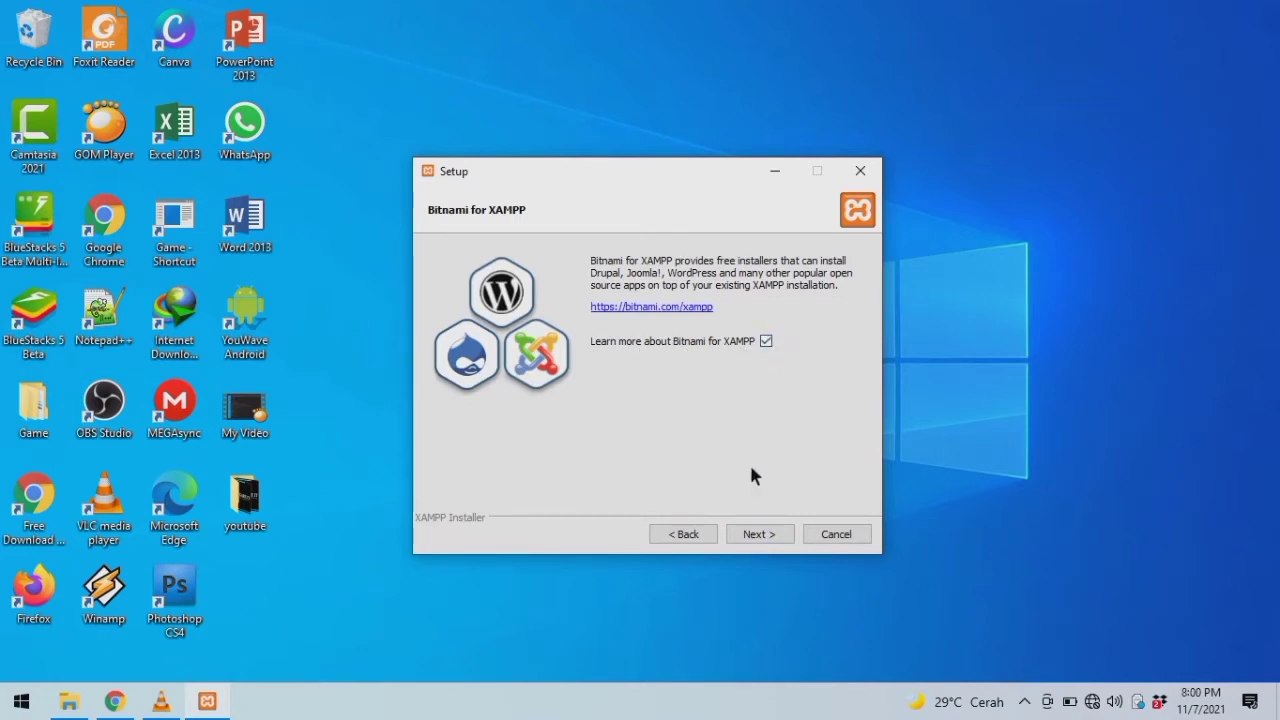
{"action": "left_click", "coordinate": [758, 534]}
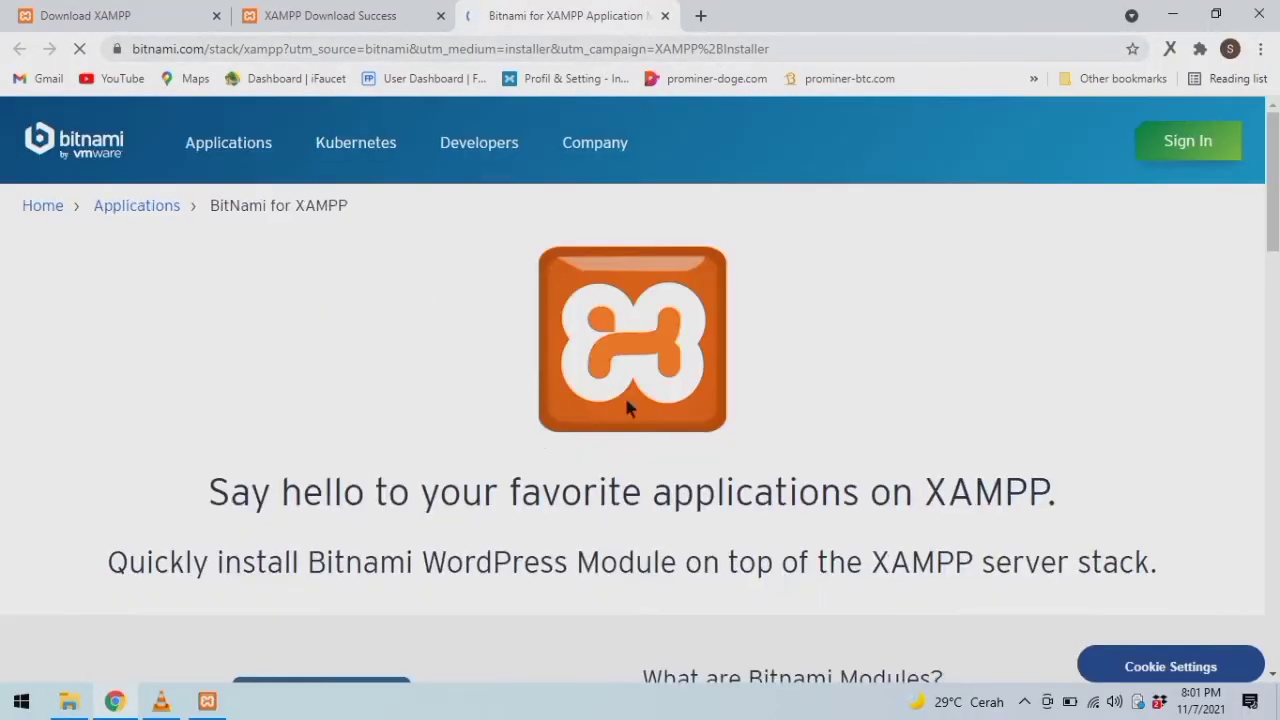
Step: Return from the Bitnami web page to the XAMPP setup, run the installation and finish it with the Control Panel set to start
{"action": "scroll", "coordinate": [515, 425], "scroll_direction": "down", "scroll_amount": 5}
{"action": "scroll", "coordinate": [560, 394], "scroll_direction": "down", "scroll_amount": 10}
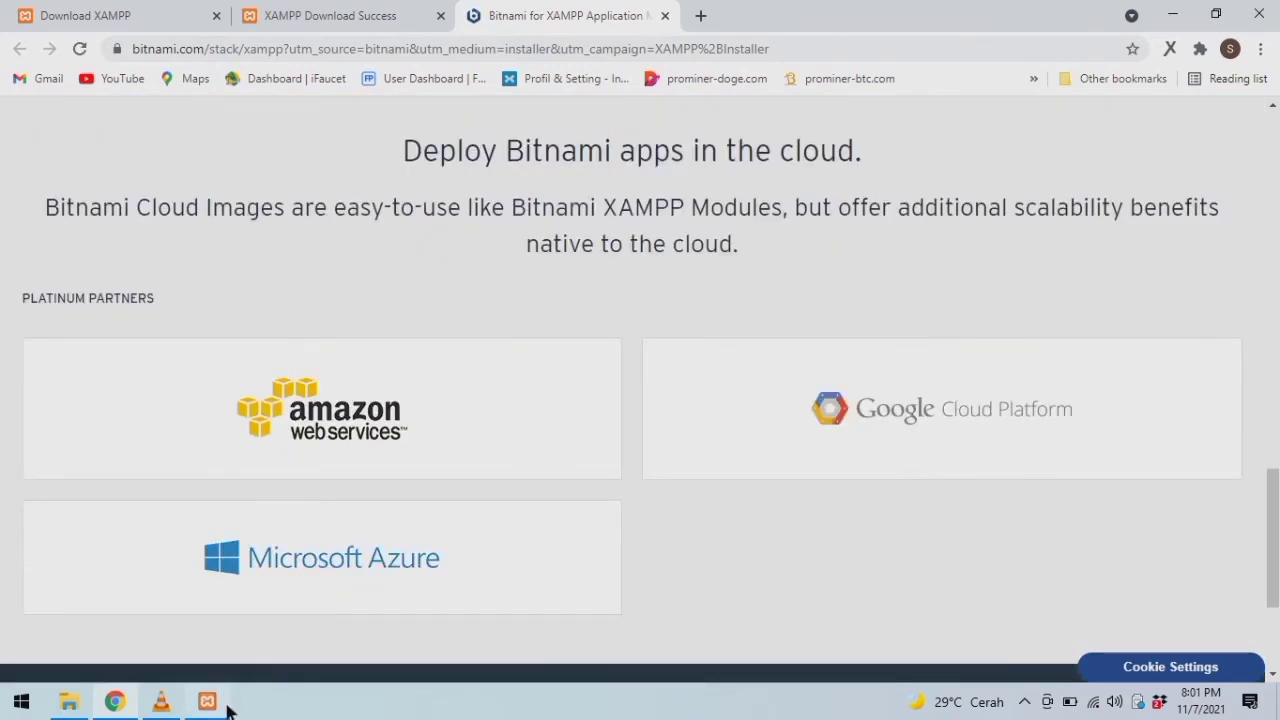
{"action": "left_click", "coordinate": [224, 704]}
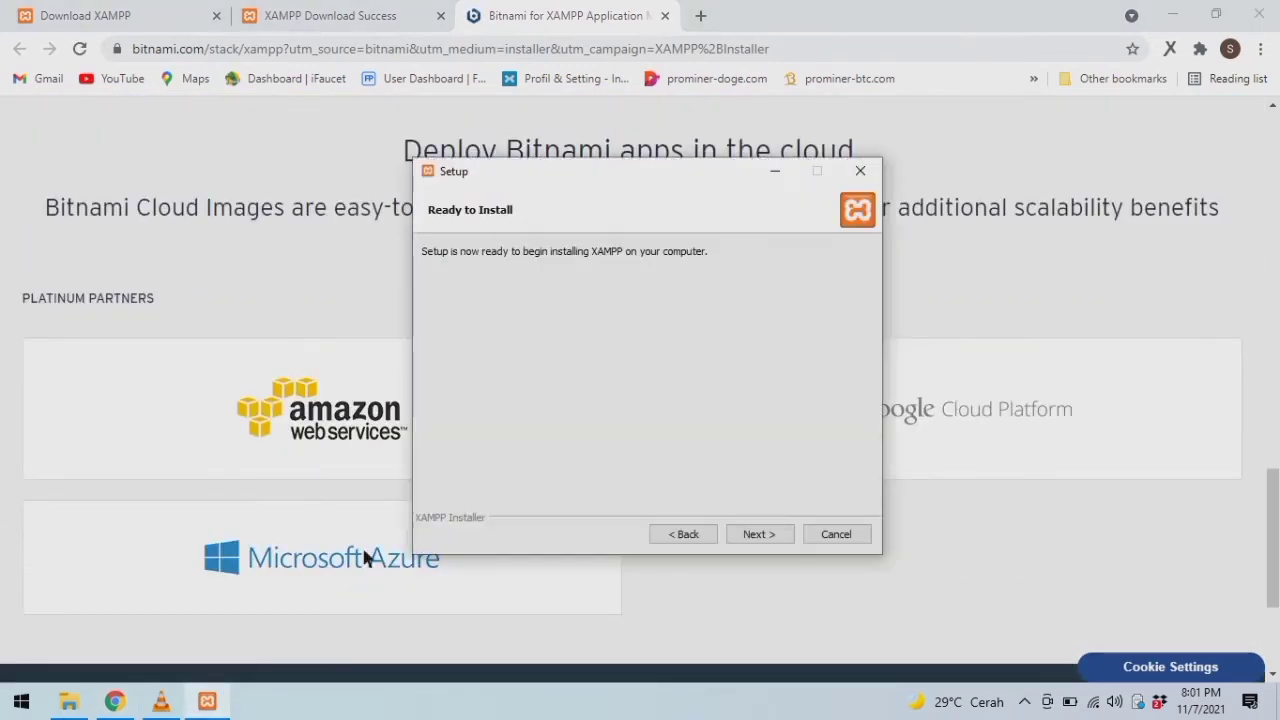
{"action": "left_click", "coordinate": [1172, 17]}
{"action": "left_click", "coordinate": [762, 536]}
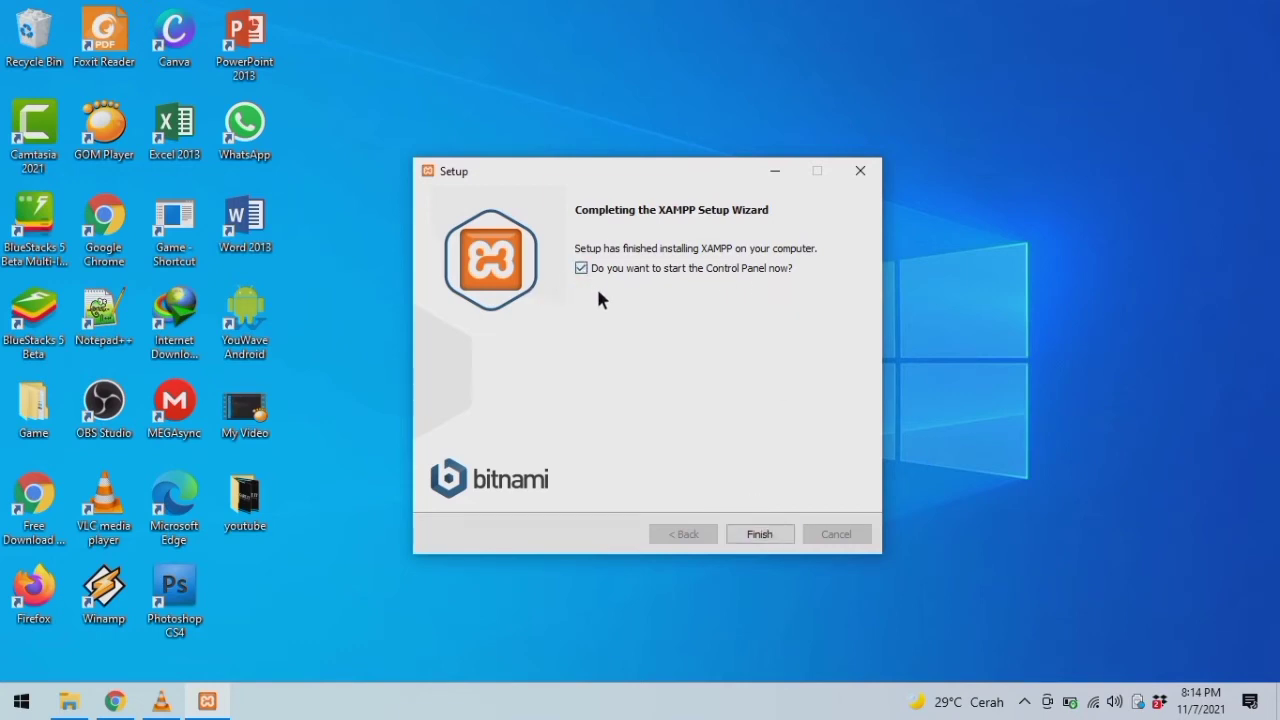
{"action": "left_click", "coordinate": [767, 526]}
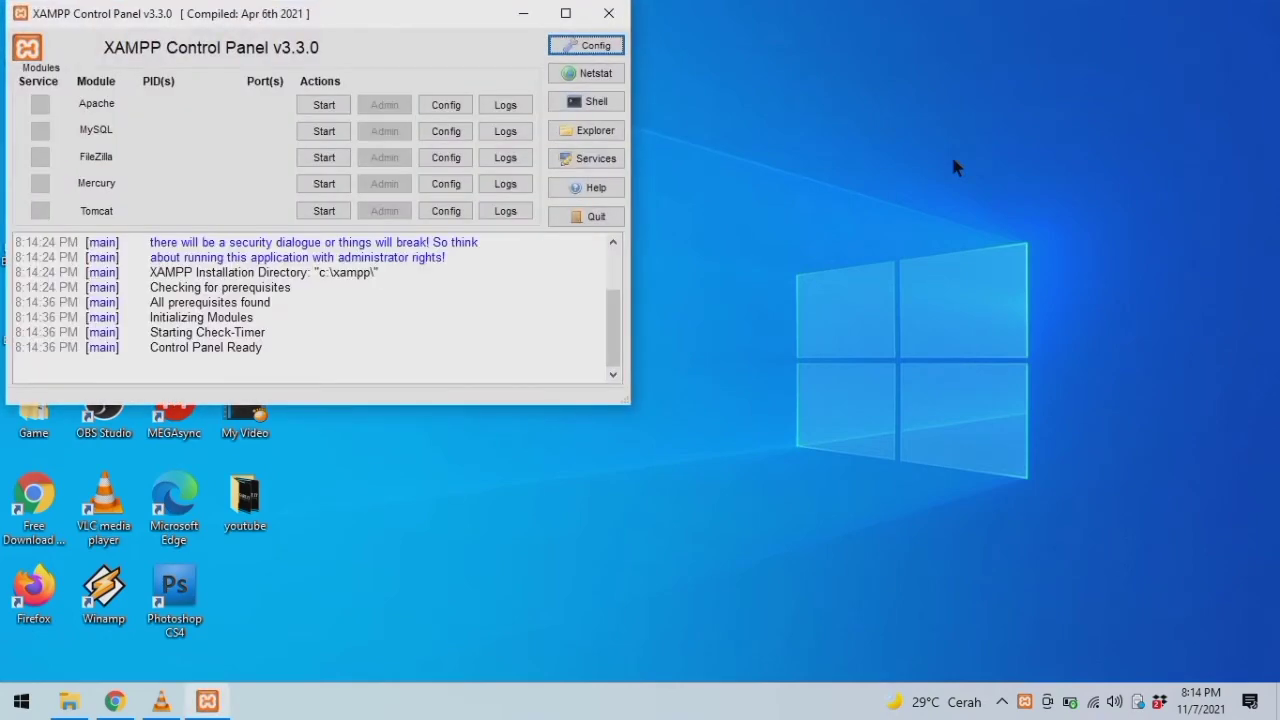
Step: Move the XAMPP Control Panel toward the screen's center and start the Apache and MySQL modules
{"action": "left_click_drag", "start_coordinate": [347, 20], "coordinate": [650, 85]}
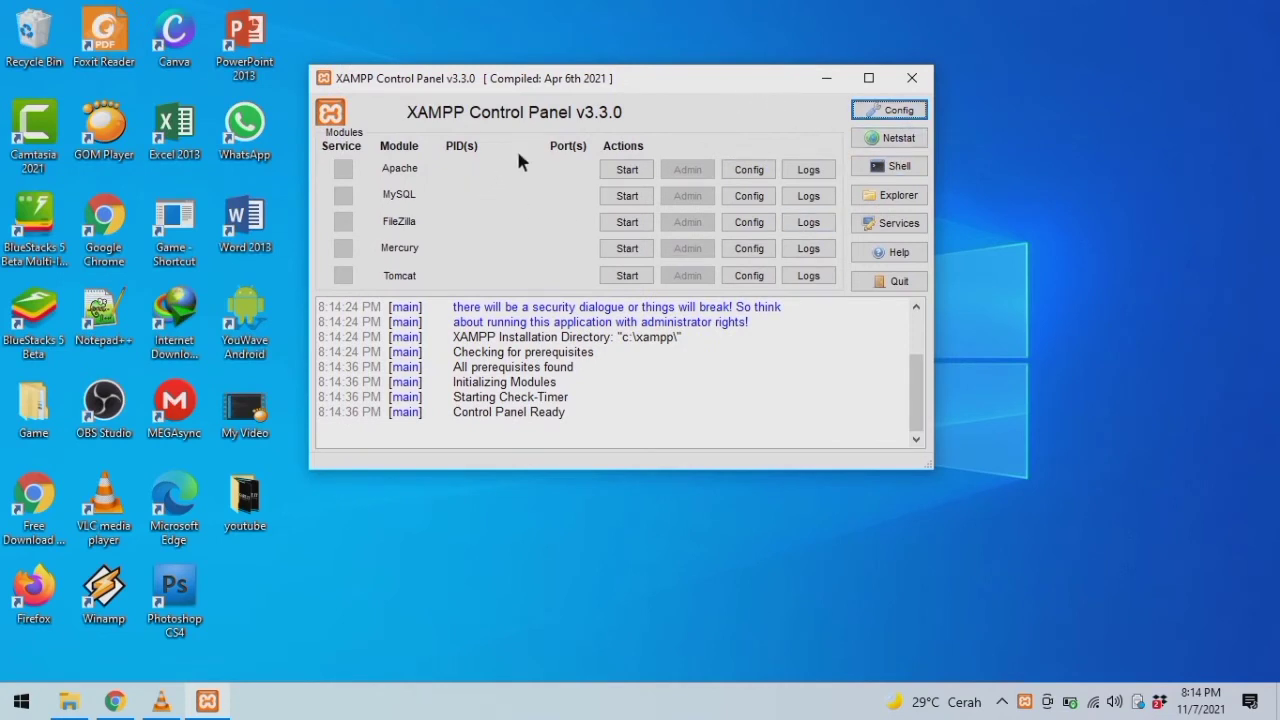
{"action": "left_click", "coordinate": [640, 170]}
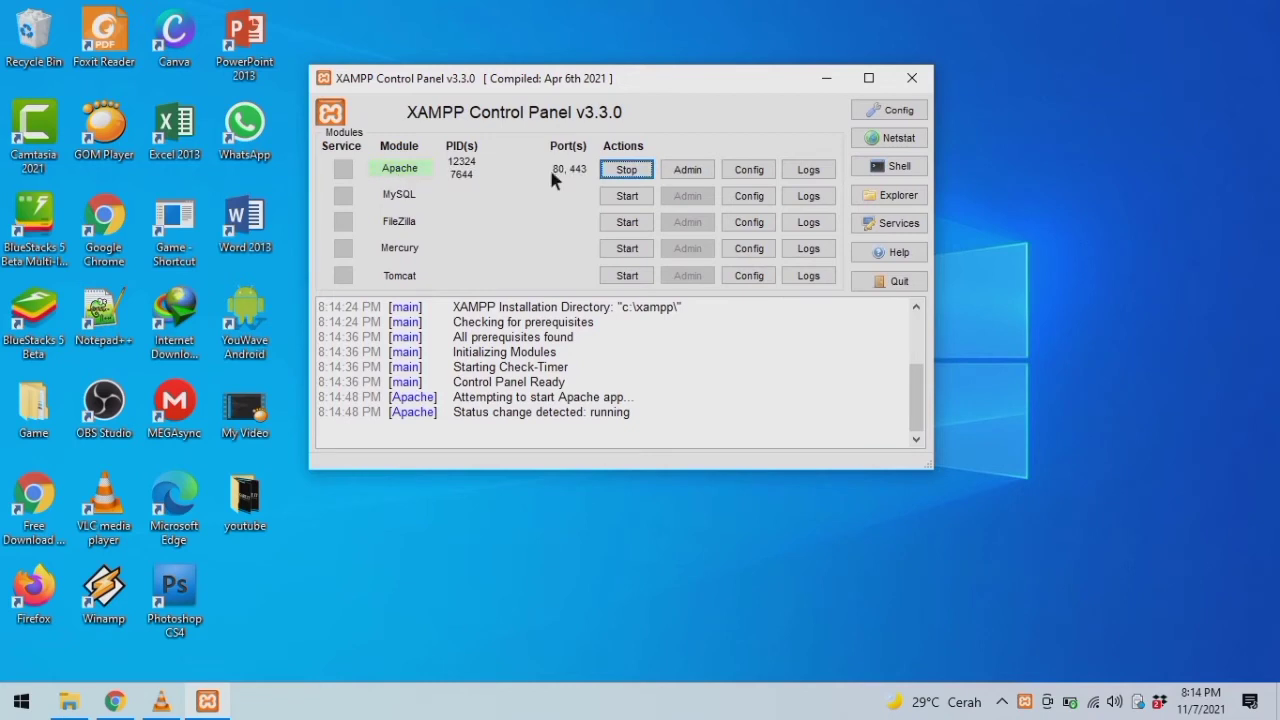
{"action": "left_click", "coordinate": [624, 196]}
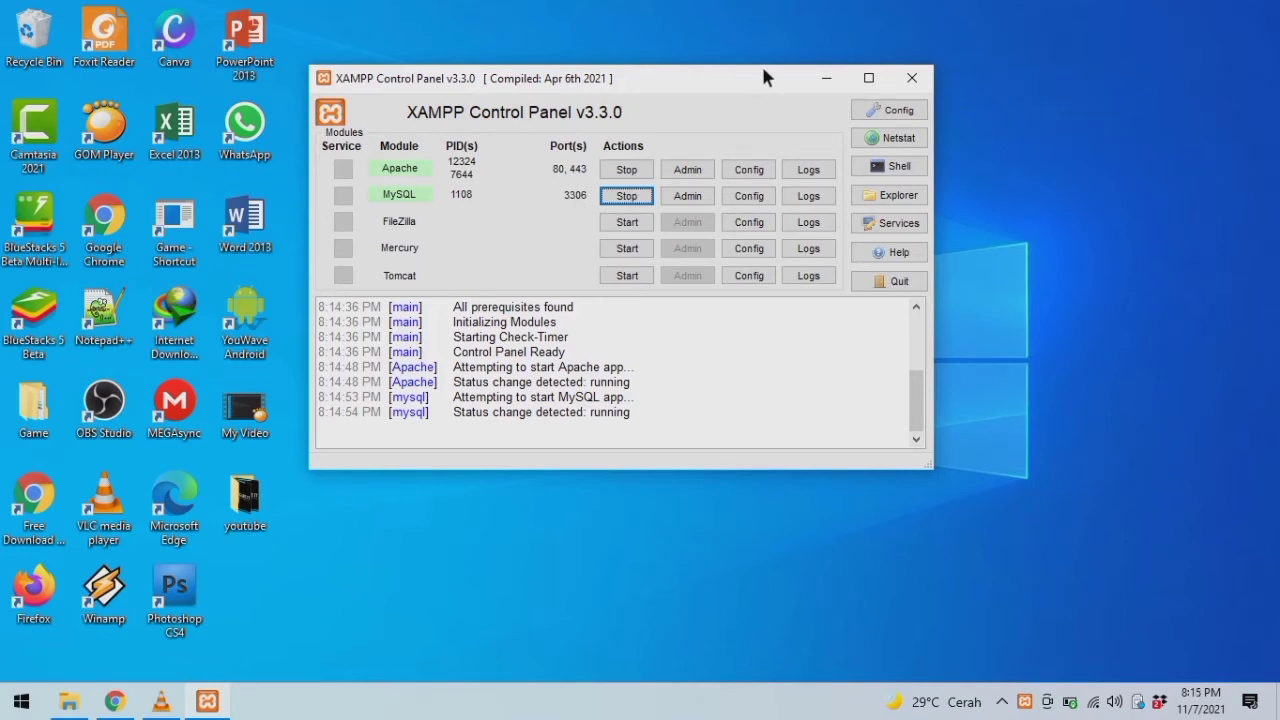
{"action": "left_click", "coordinate": [826, 77]}
Step: Switch to Chrome and load localhost/xampp in a new tab
{"action": "left_click", "coordinate": [115, 701]}
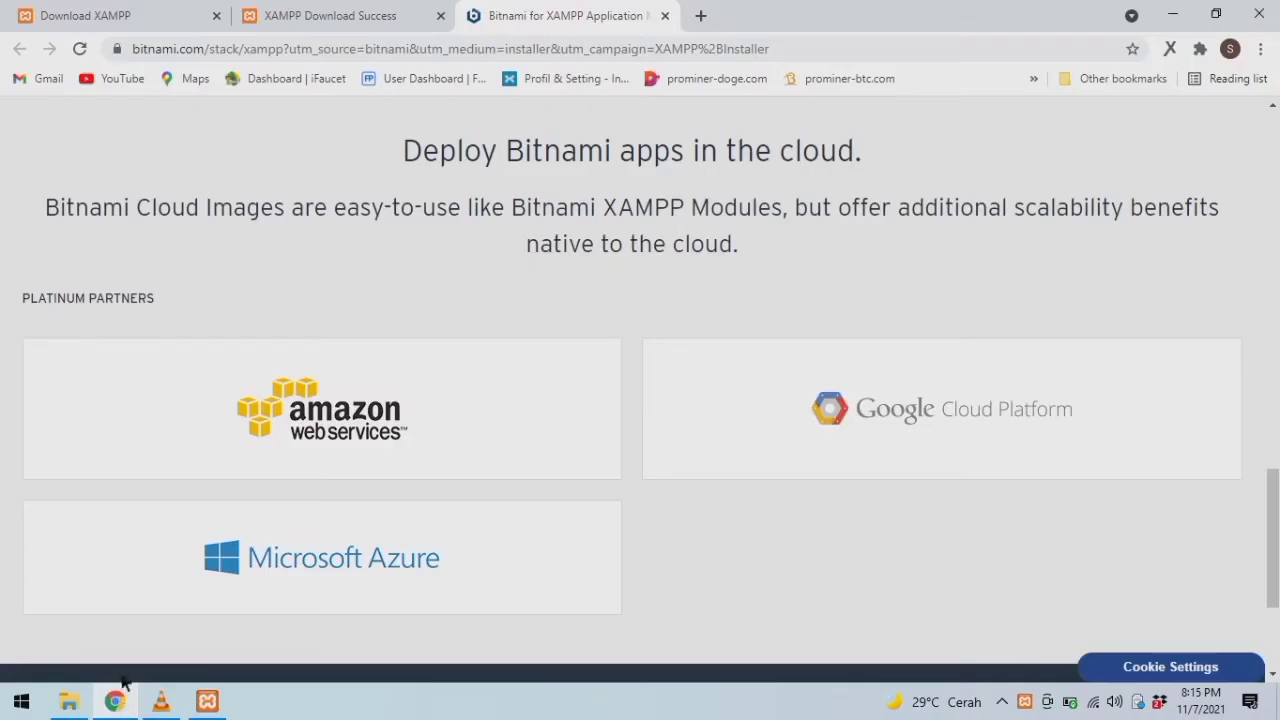
{"action": "left_click", "coordinate": [704, 16]}
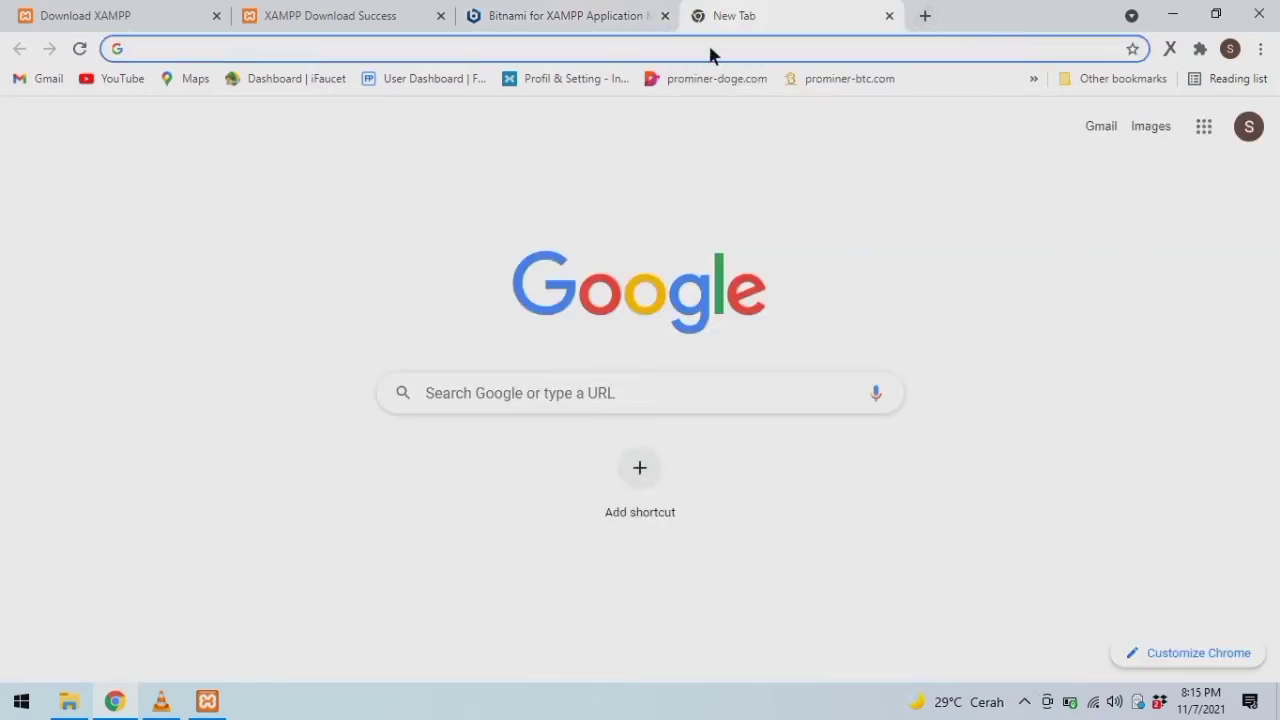
{"action": "type", "text": "e"}
{"action": "key", "text": "BackSpace"}
{"action": "key", "text": "BackSpace"}
{"action": "type", "text": "localhost"}
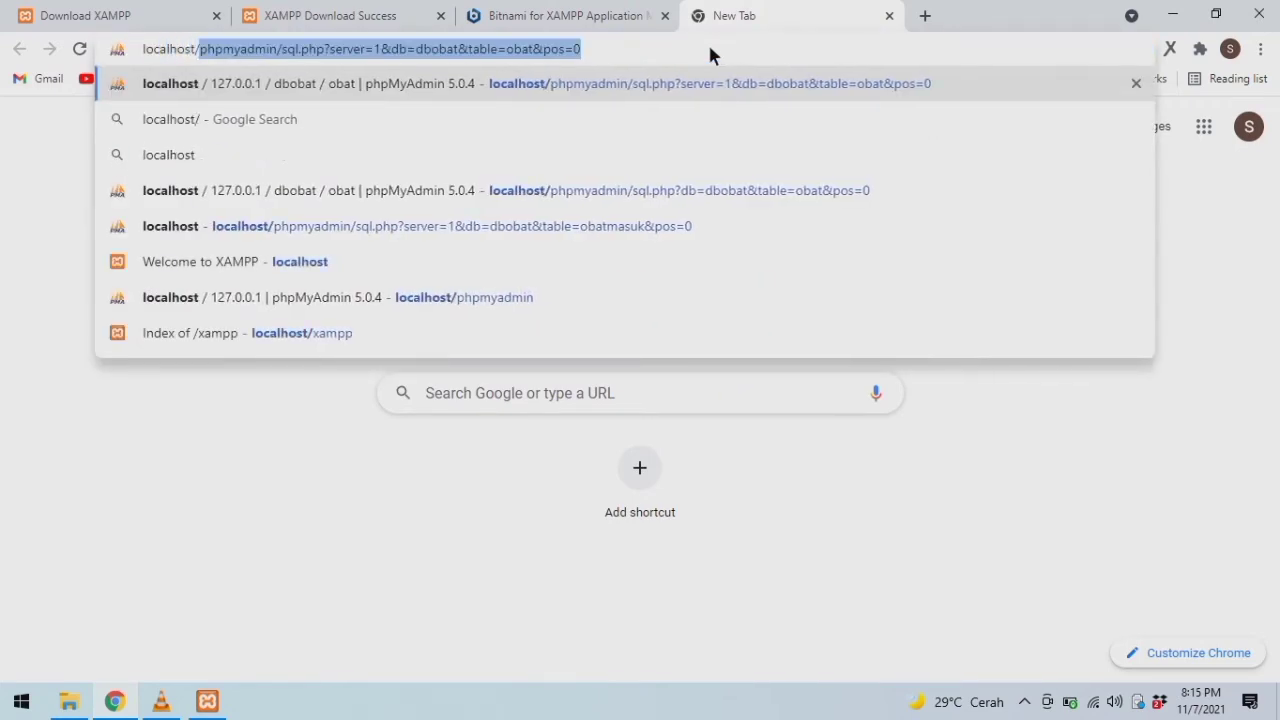
{"action": "type", "text": "/xampp"}
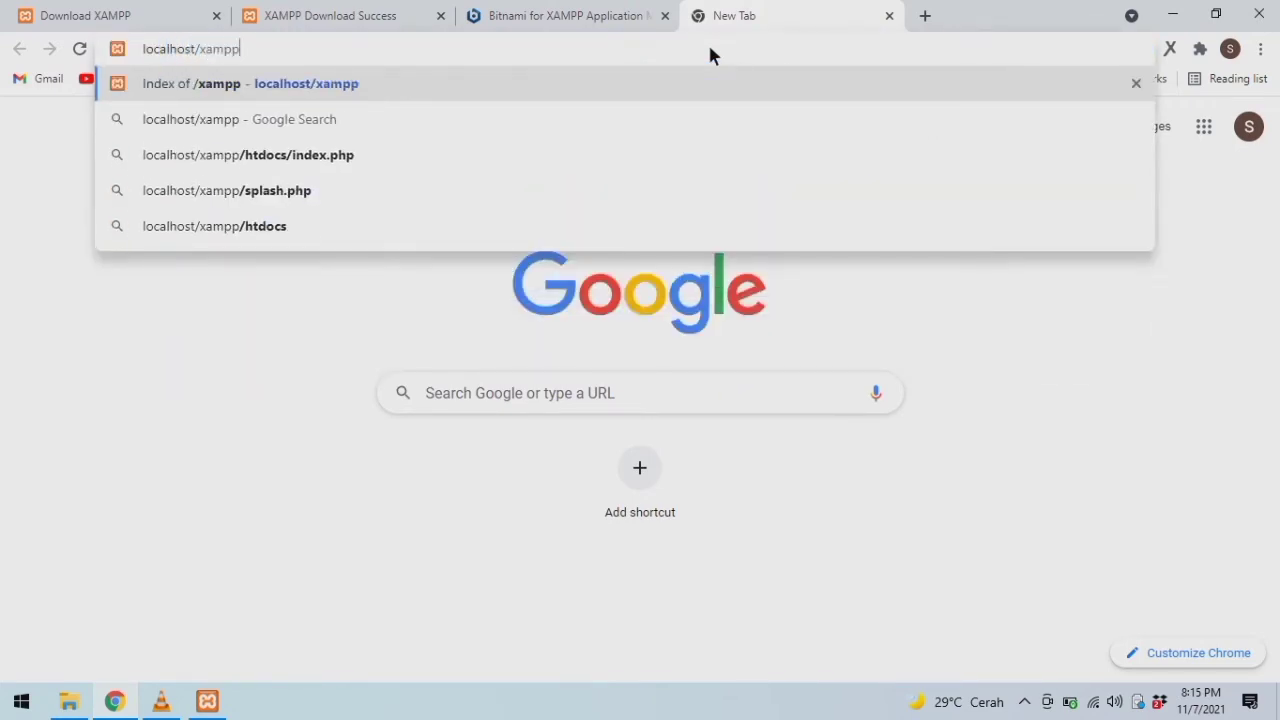
{"action": "key", "text": "Return"}
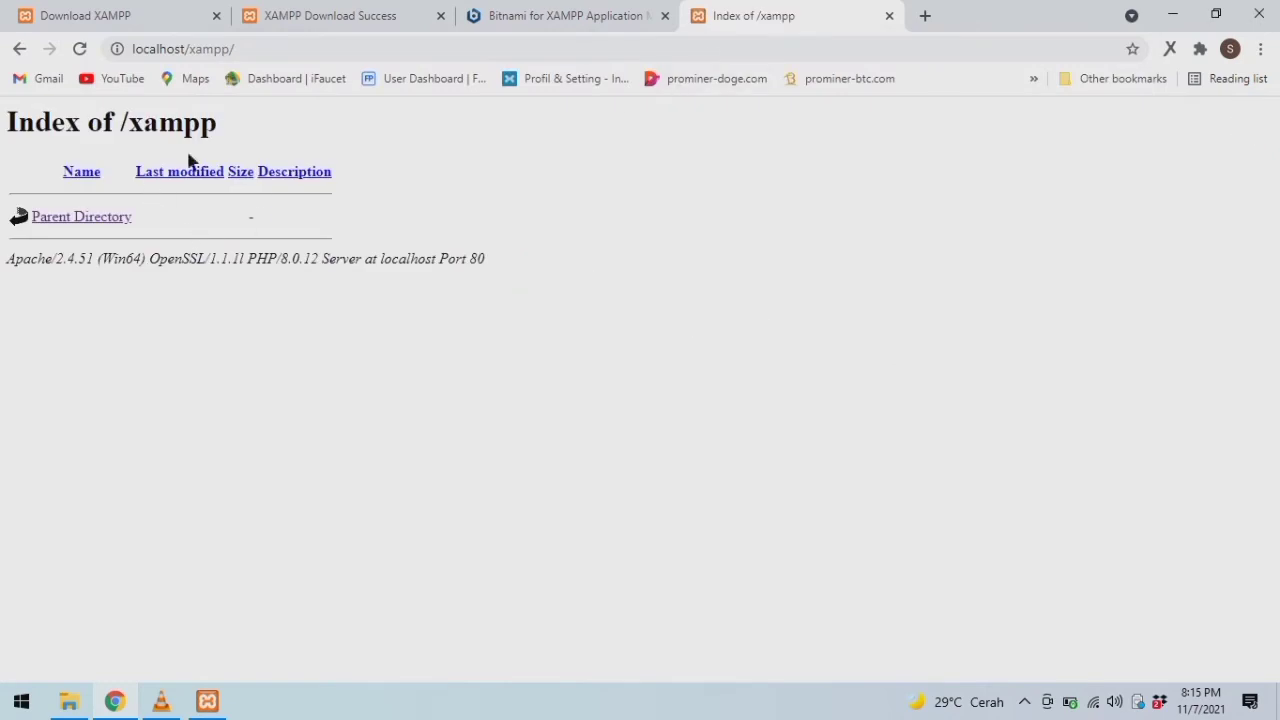
Step: Go from the xampp index's parent directory to the XAMPP dashboard and open phpMyAdmin
{"action": "left_click", "coordinate": [107, 222]}
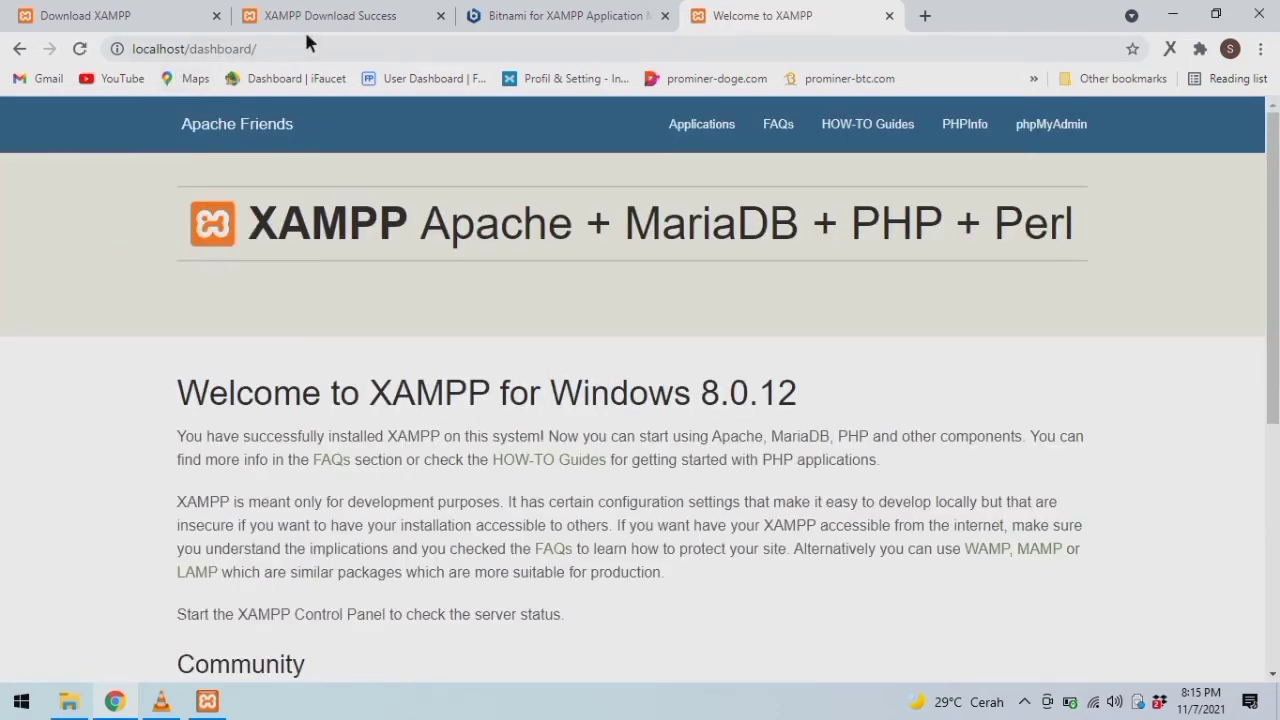
{"action": "left_click", "coordinate": [1047, 133]}
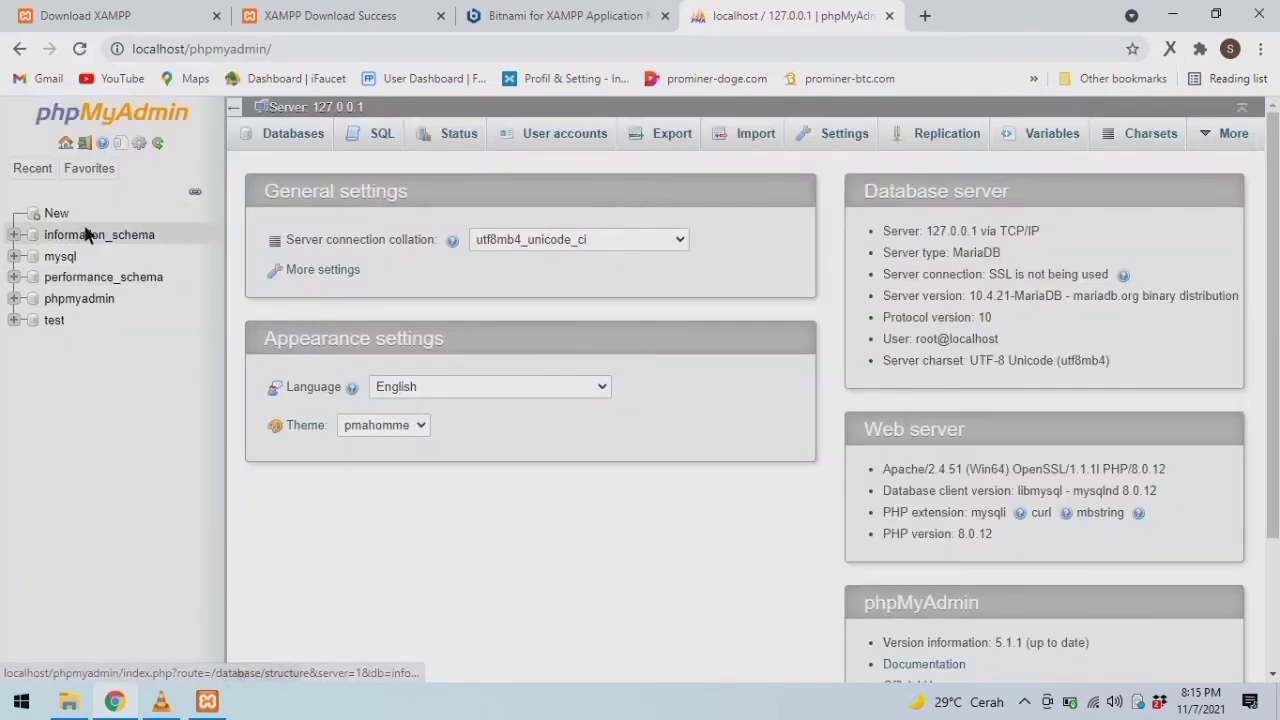
Step: Create a new database named DbMahasiswa on the phpMyAdmin server
{"action": "left_click", "coordinate": [276, 145]}
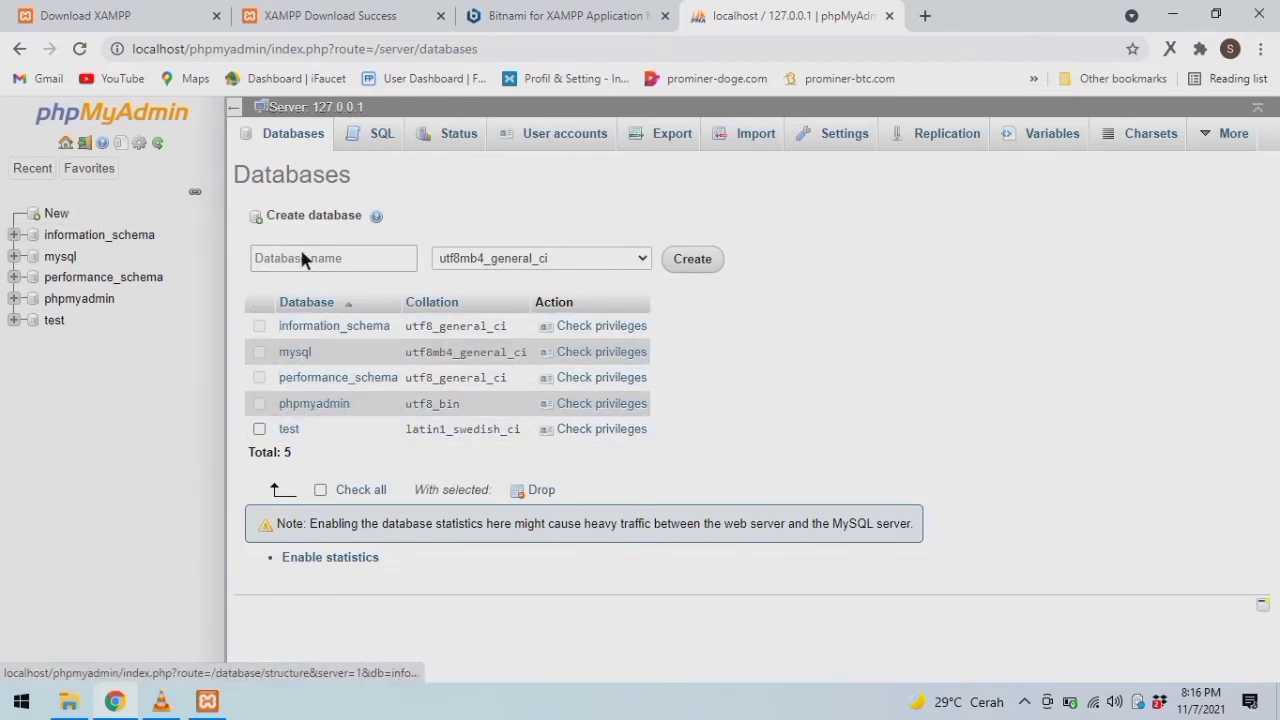
{"action": "left_click", "coordinate": [324, 260]}
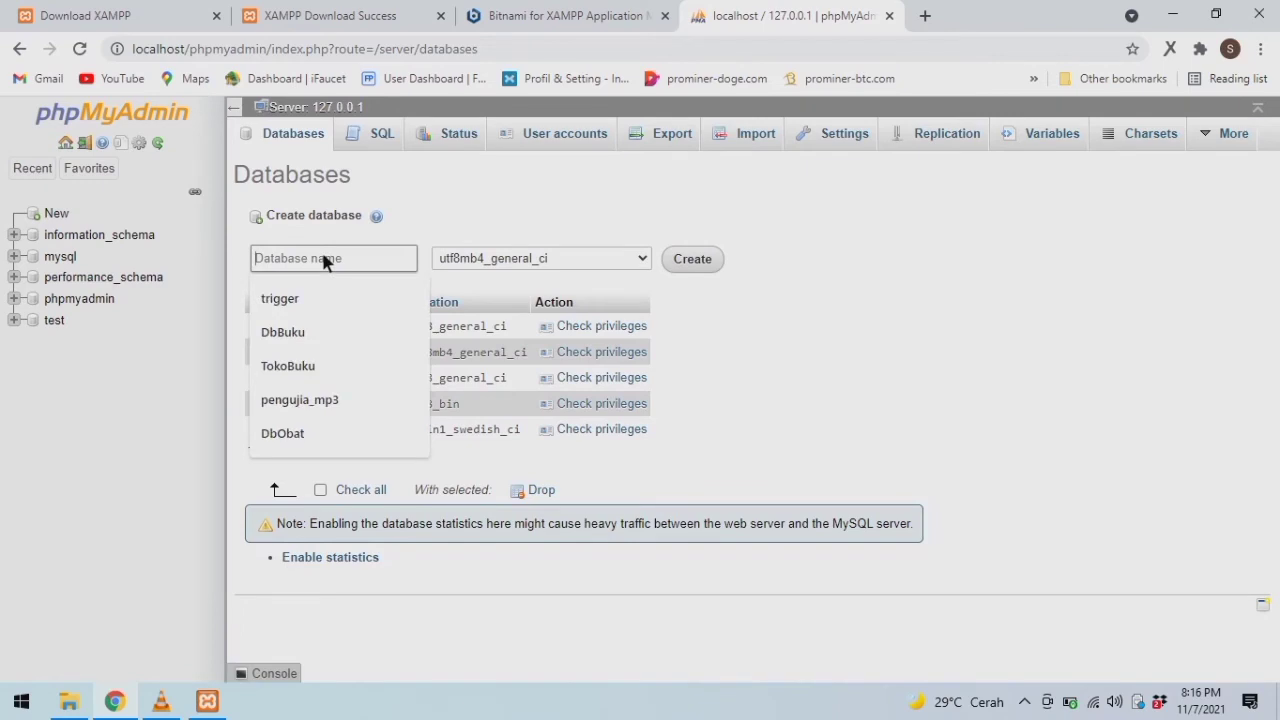
{"action": "type", "text": "Db"}
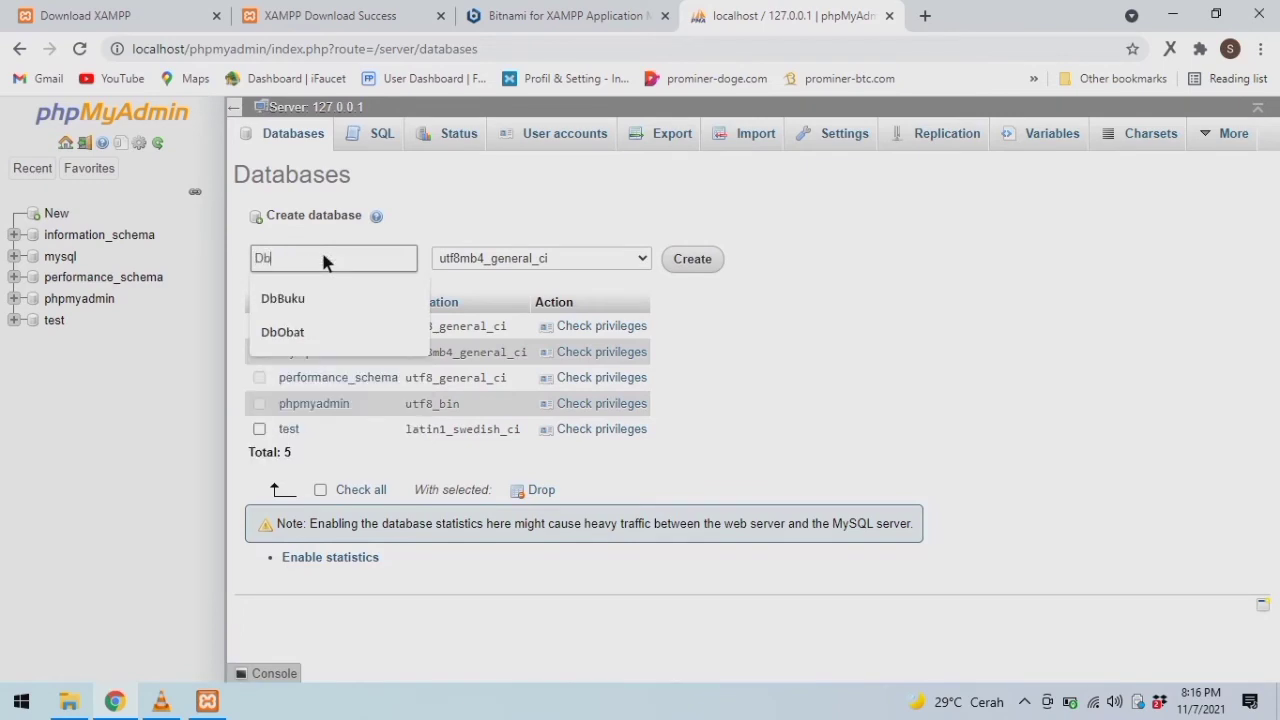
{"action": "type", "text": "Mahasiswa"}
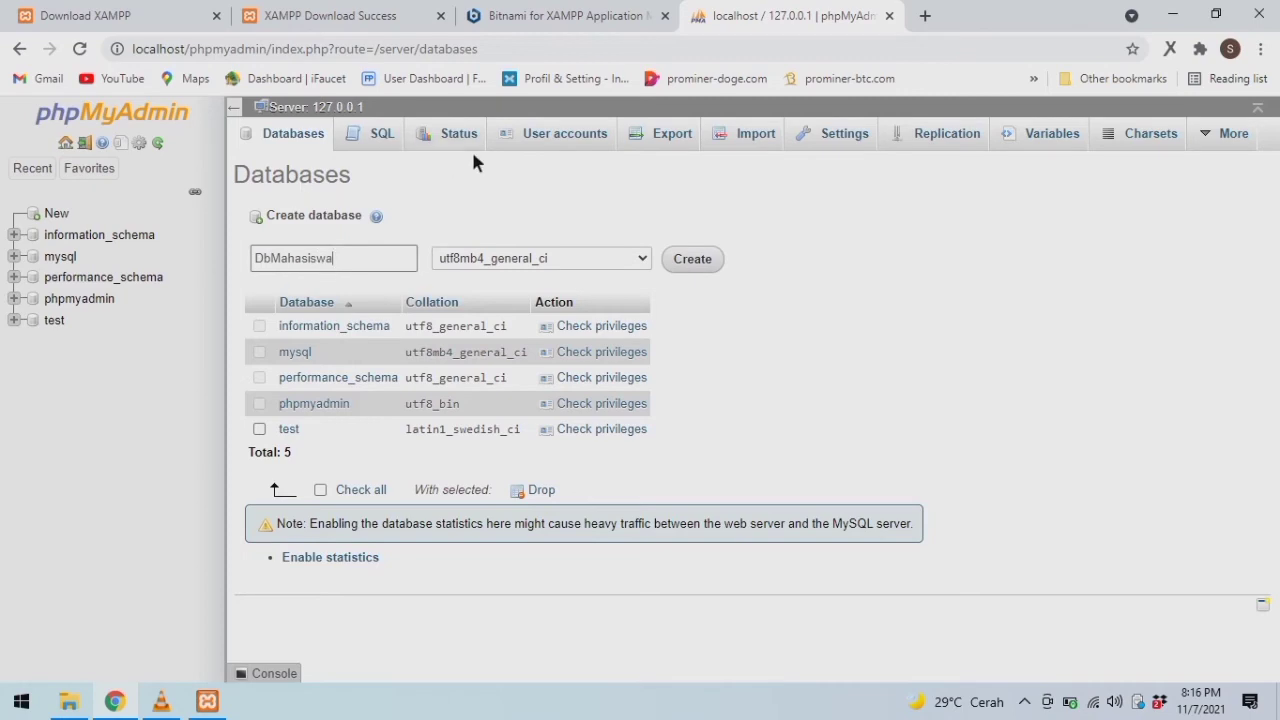
{"action": "left_click", "coordinate": [688, 259]}
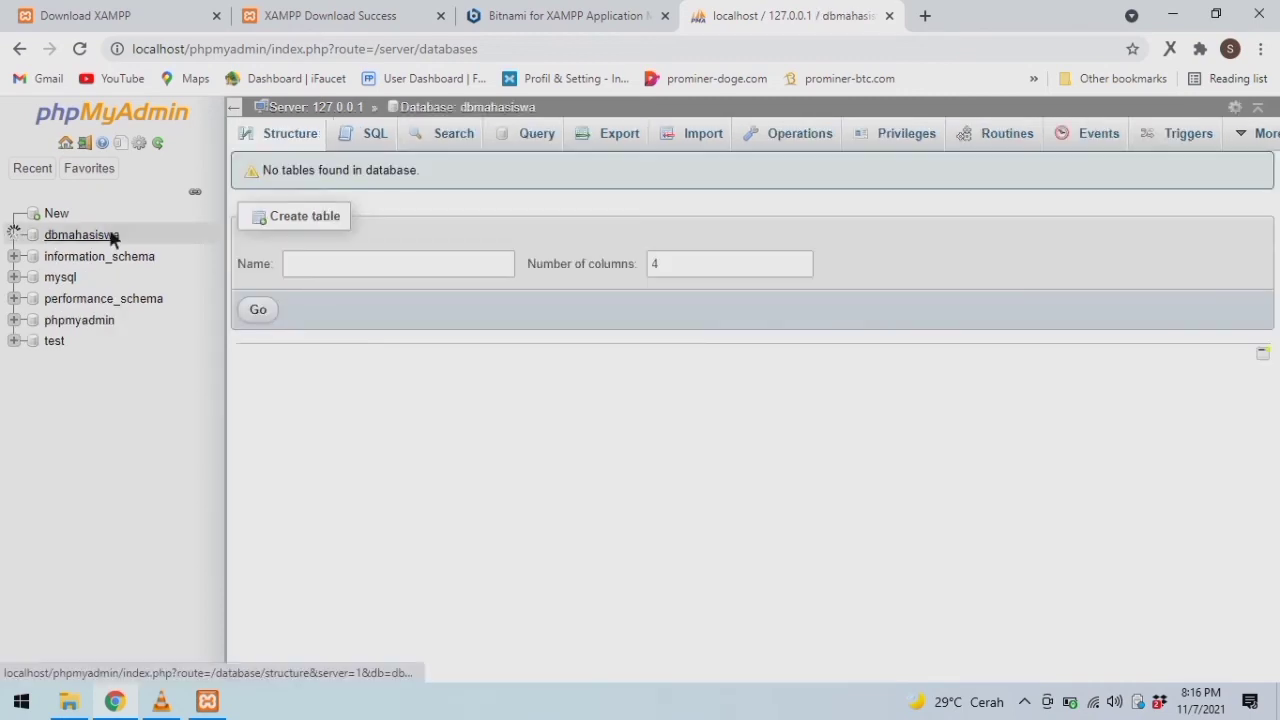
Step: Start a new table named Mahasiswa with 4 columns in the dbmahasiswa database
{"action": "left_click", "coordinate": [338, 258]}
{"action": "type", "text": "Mah"}
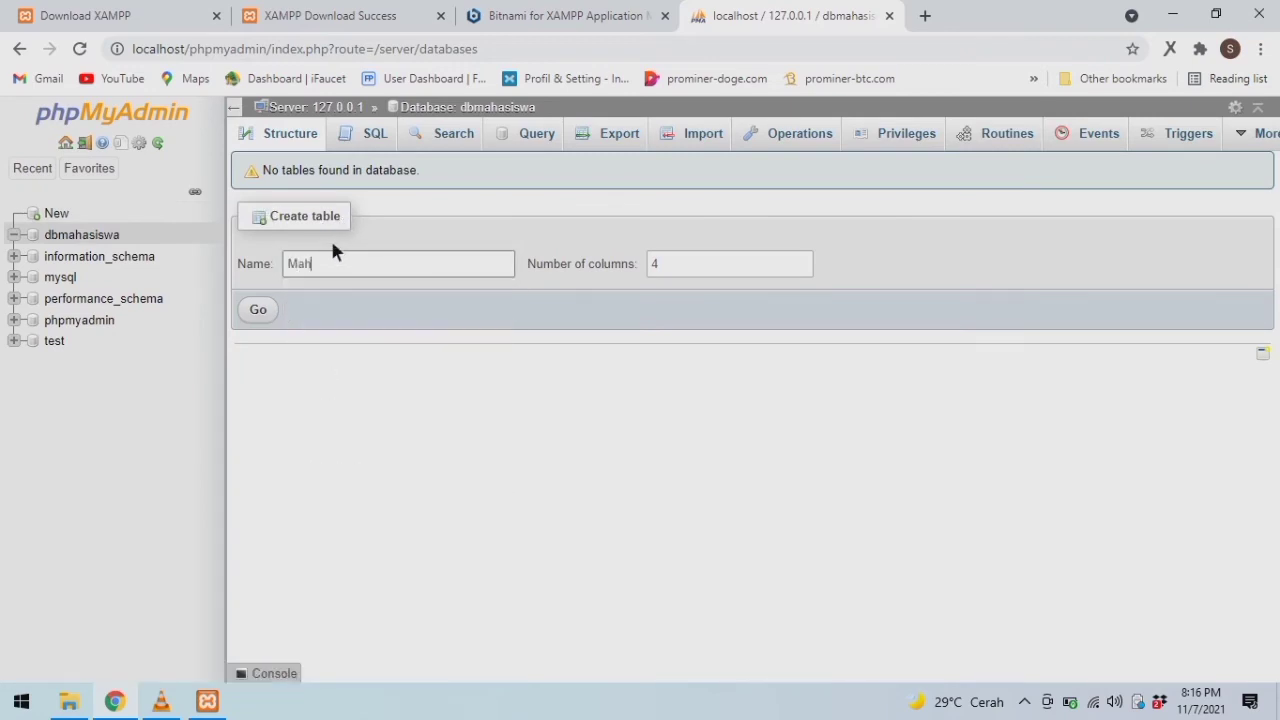
{"action": "type", "text": "asiswa"}
{"action": "left_click", "coordinate": [790, 263]}
{"action": "left_click", "coordinate": [272, 312]}
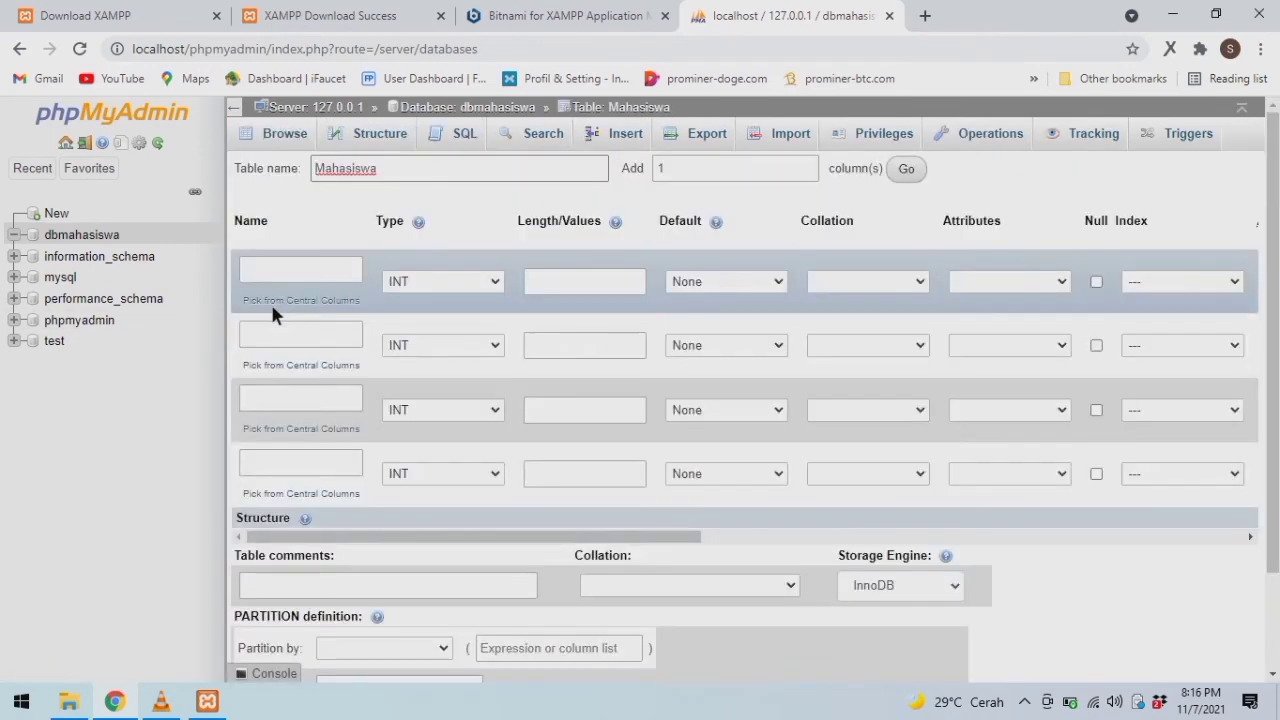
Step: Name the first two columns of the Mahasiswa table NIM and Nama_Mahasiswa
{"action": "left_click", "coordinate": [286, 272]}
{"action": "type", "text": "NIM"}
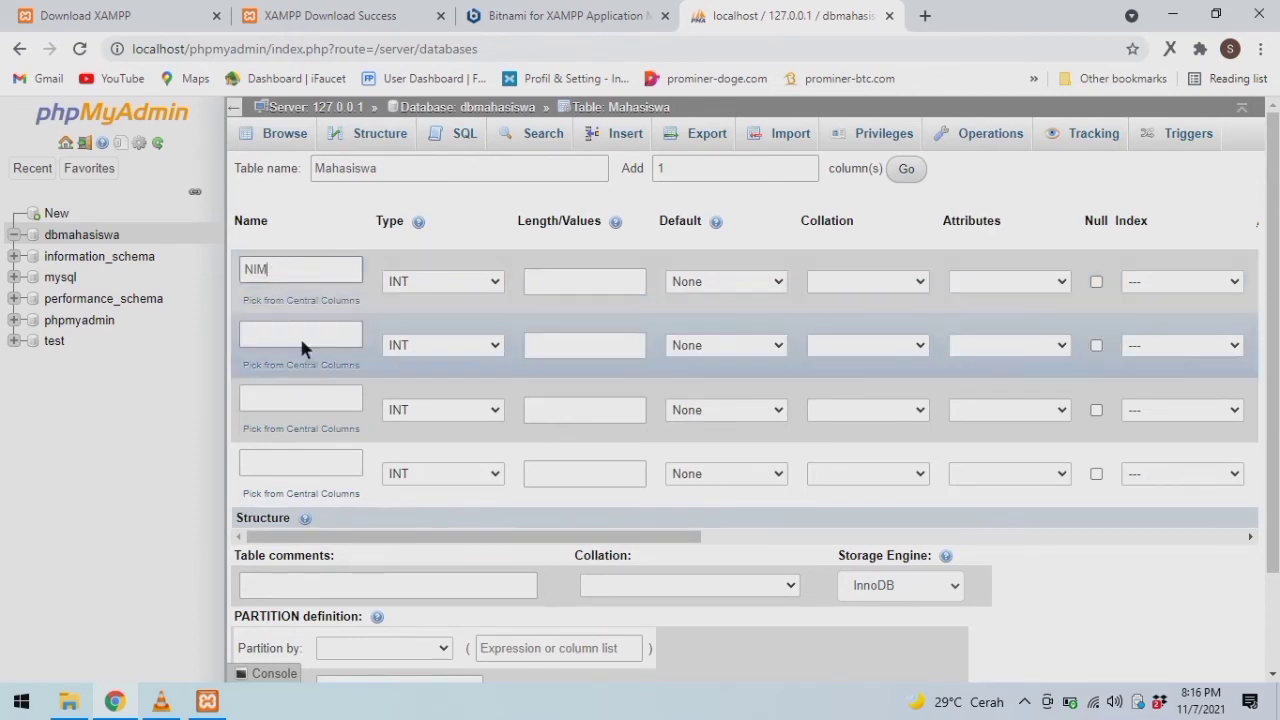
{"action": "left_click", "coordinate": [298, 338]}
{"action": "type", "text": "Nama_Mahasis"}
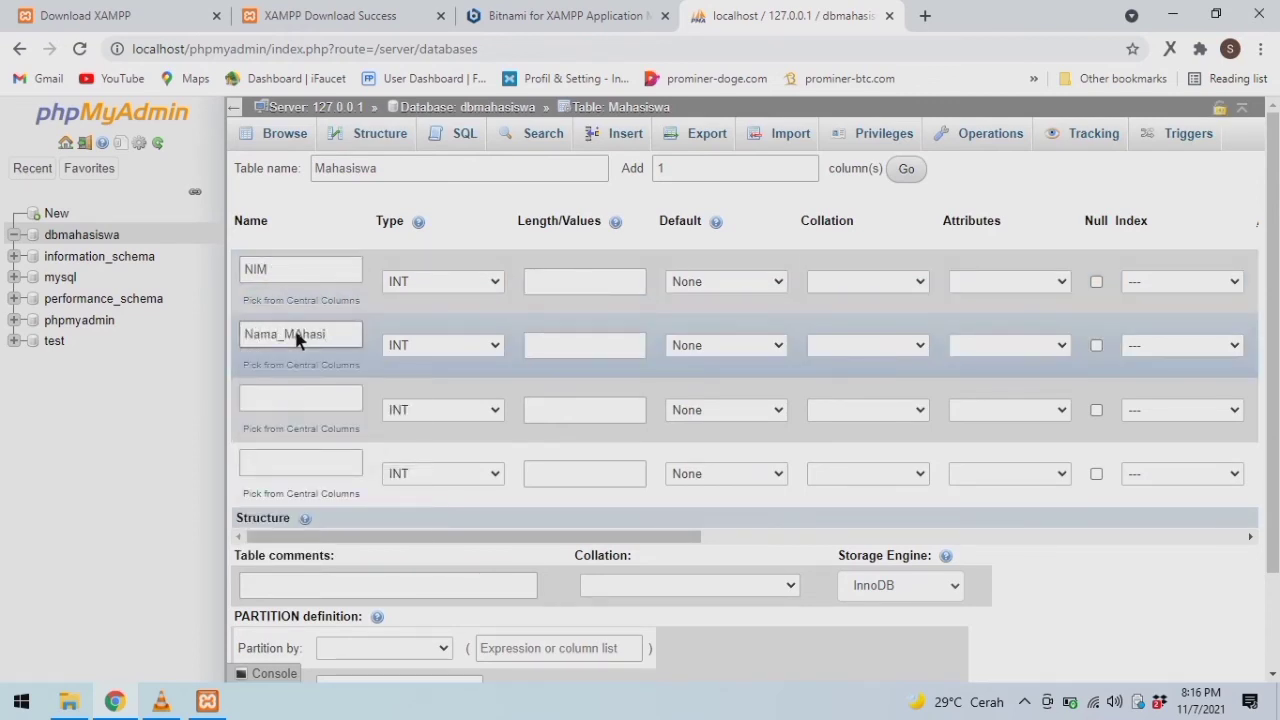
{"action": "key", "text": "BackSpace"}
{"action": "key", "text": "BackSpace"}
{"action": "key", "text": "BackSpace"}
{"action": "key", "text": "BackSpace"}
{"action": "key", "text": "BackSpace"}
{"action": "key", "text": "BackSpace"}
{"action": "type", "text": "ahasiswa"}
Step: Name the third and fourth columns of the Mahasiswa table Prodi and Alamat
{"action": "left_click", "coordinate": [336, 400]}
{"action": "type", "text": "Prodi"}
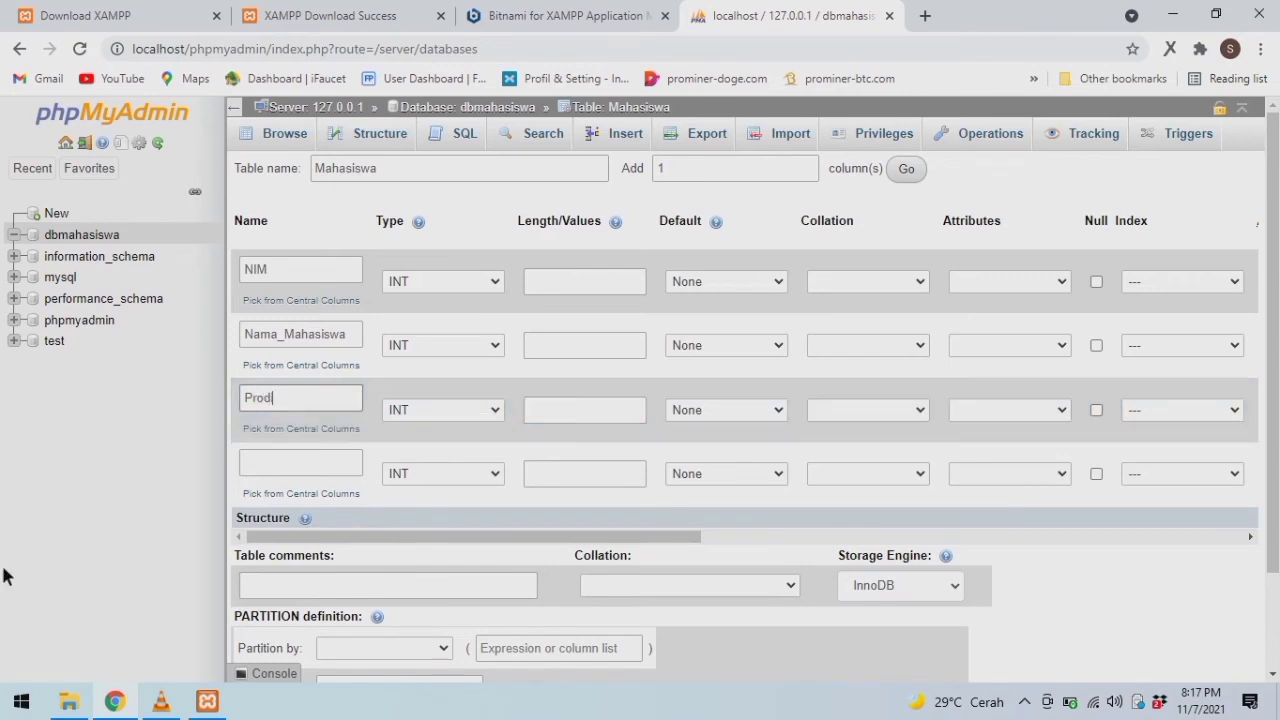
{"action": "left_click", "coordinate": [265, 467]}
{"action": "type", "text": "A"}
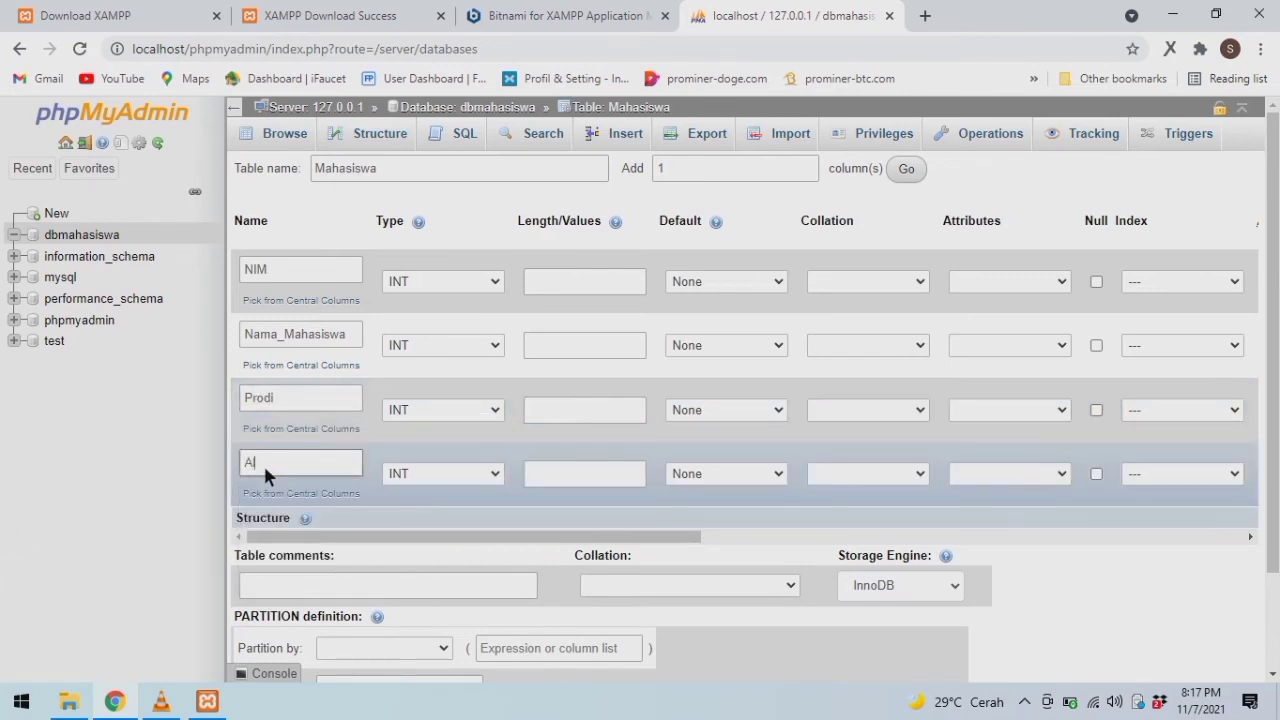
{"action": "type", "text": "lamat"}
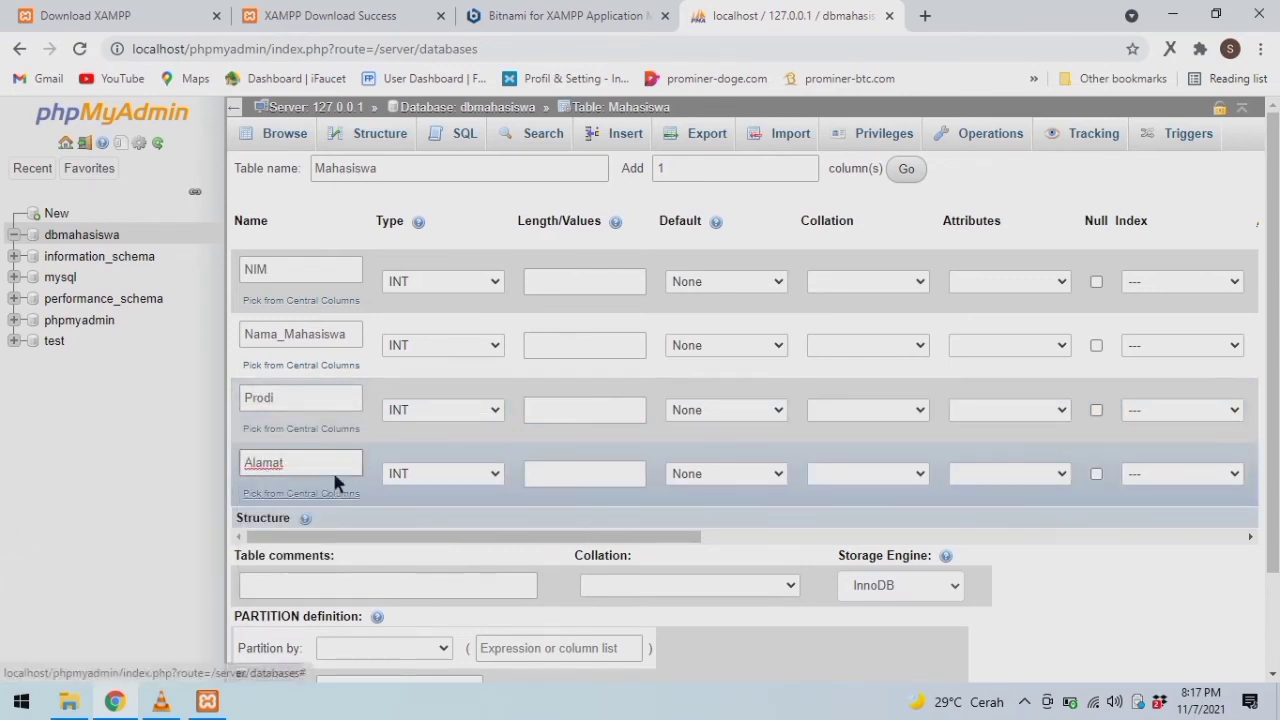
Step: Set the data type of the Nama_Mahasiswa, Prodi and Alamat columns to VARCHAR
{"action": "left_click", "coordinate": [500, 281]}
{"action": "left_click", "coordinate": [498, 345]}
{"action": "left_click", "coordinate": [479, 379]}
{"action": "left_click", "coordinate": [499, 410]}
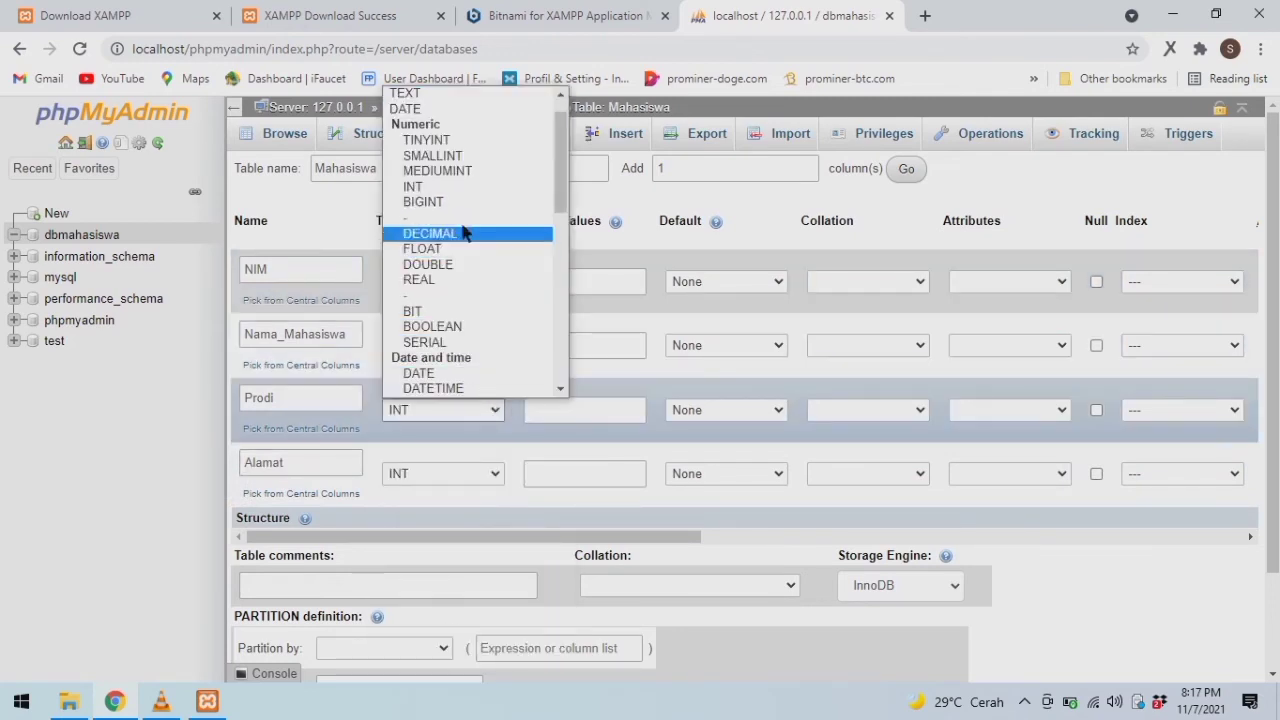
{"action": "scroll", "coordinate": [443, 190], "scroll_direction": "up", "scroll_amount": 2}
{"action": "left_click", "coordinate": [443, 112]}
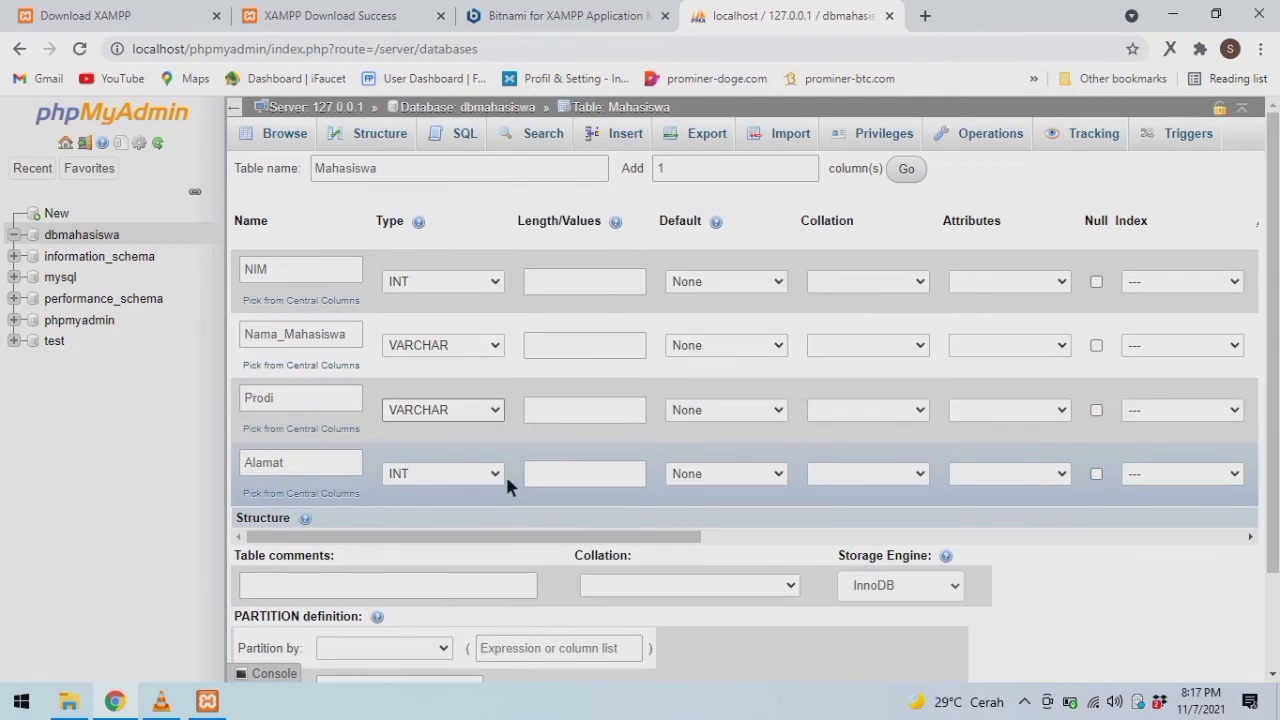
{"action": "left_click", "coordinate": [505, 473]}
{"action": "left_click", "coordinate": [470, 171]}
Step: Set the column lengths to 50 for Nama_Mahasiswa, 30 for Prodi and 255 for Alamat
{"action": "left_click", "coordinate": [564, 342]}
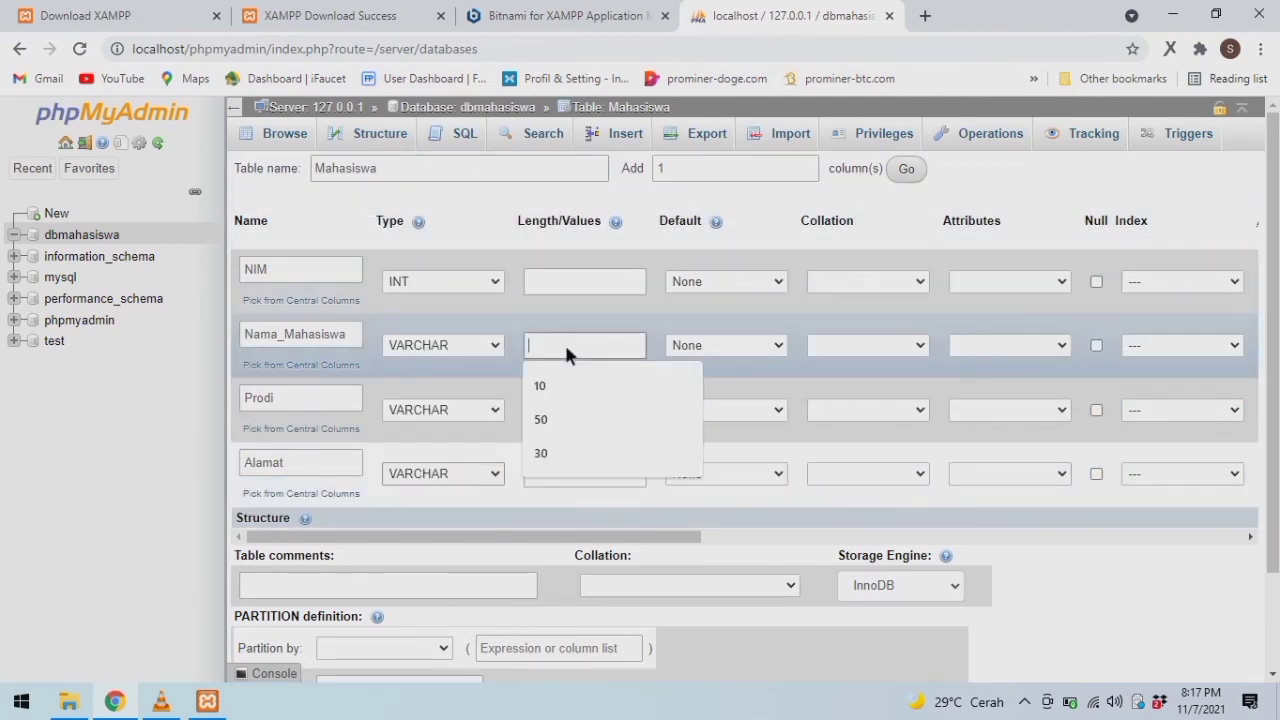
{"action": "left_click", "coordinate": [610, 417]}
{"action": "left_click", "coordinate": [619, 412]}
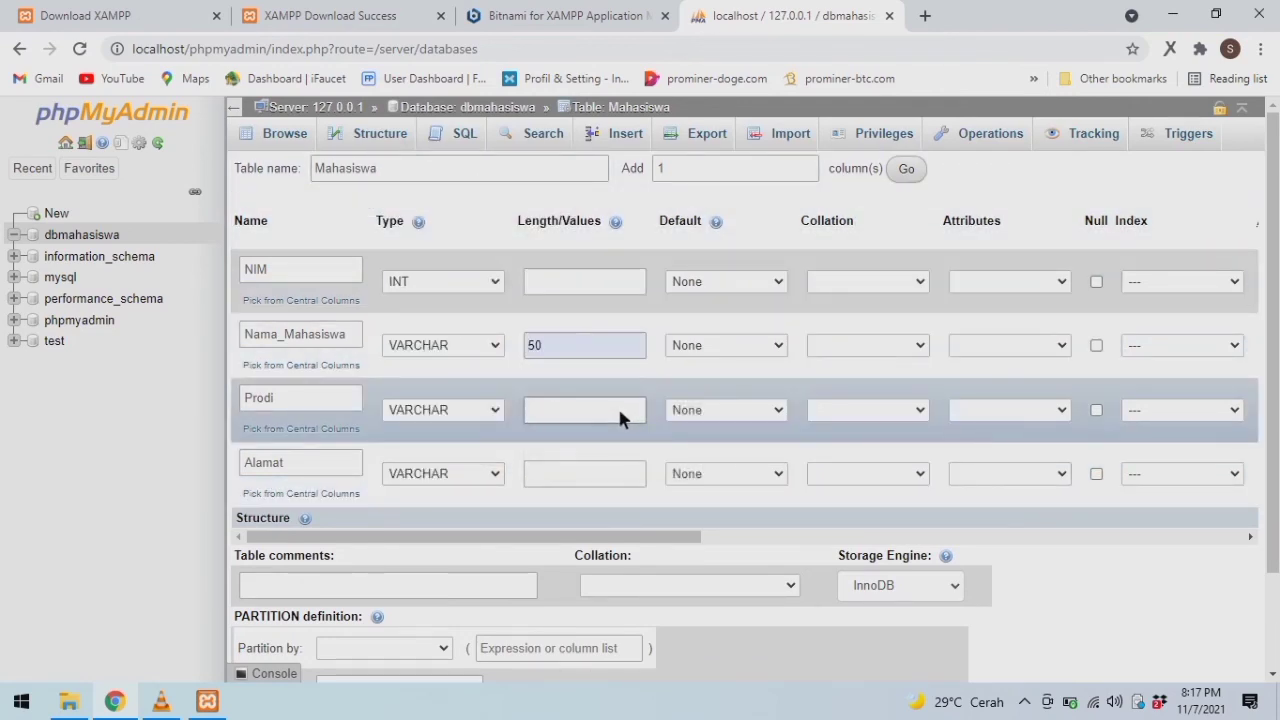
{"action": "type", "text": "30"}
{"action": "left_click", "coordinate": [613, 466]}
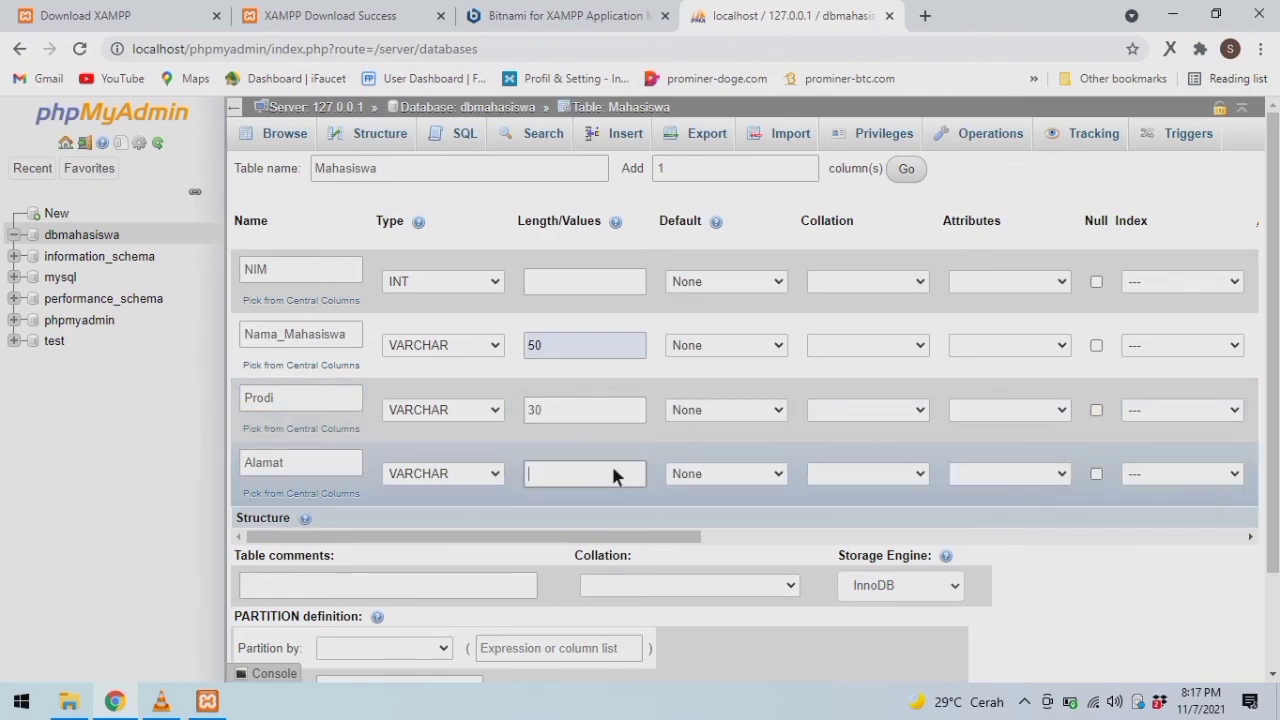
{"action": "type", "text": "255"}
Step: Make NIM the PRIMARY index of the Mahasiswa table and save the table
{"action": "left_click", "coordinate": [1238, 282]}
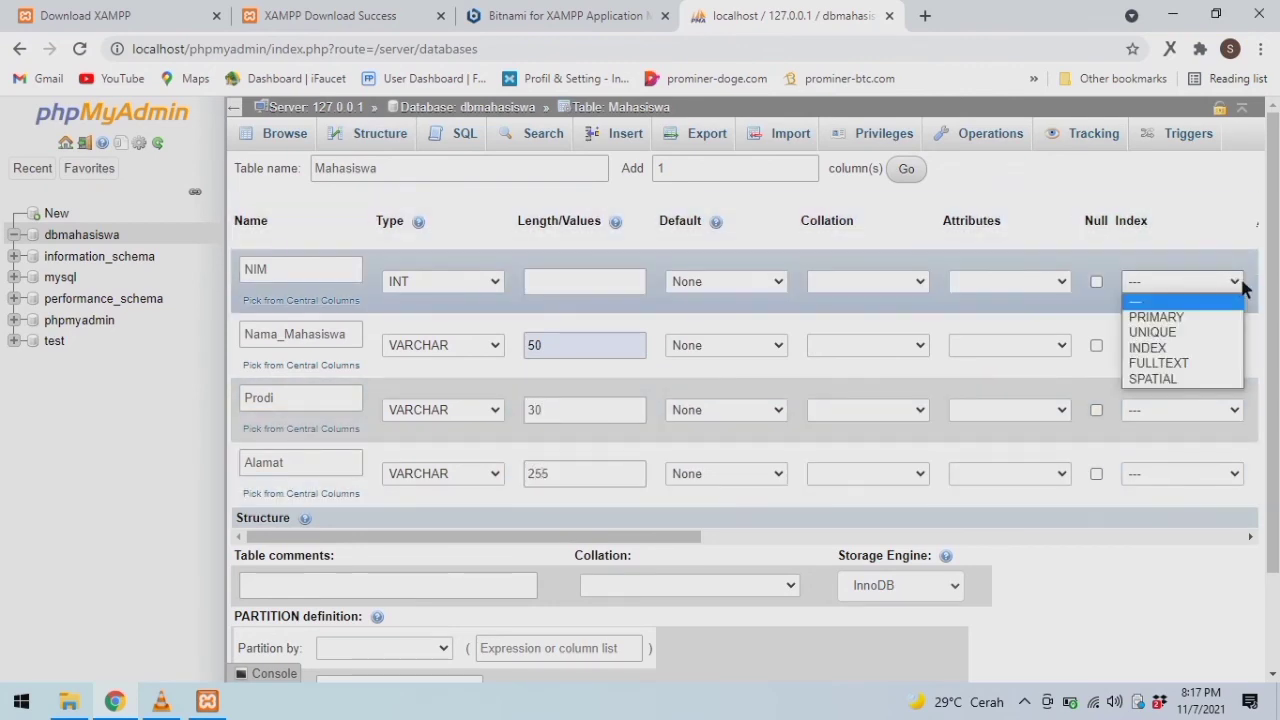
{"action": "left_click", "coordinate": [1212, 310]}
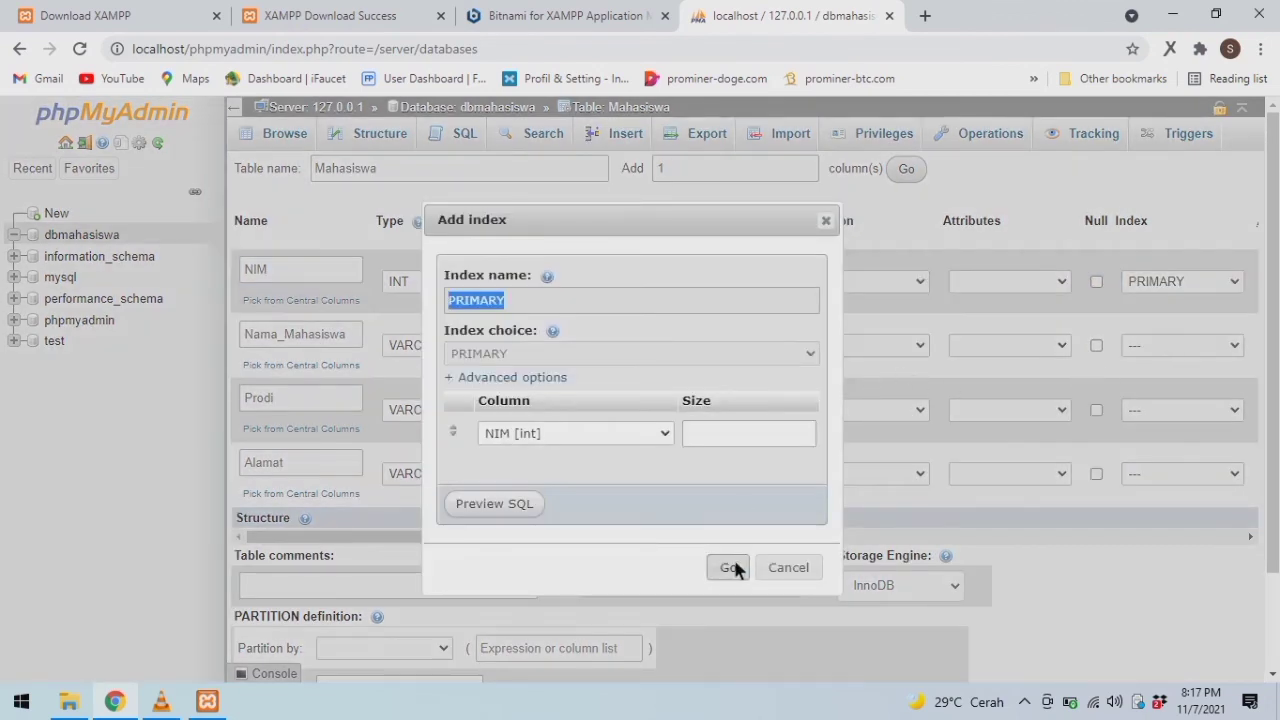
{"action": "left_click", "coordinate": [728, 568]}
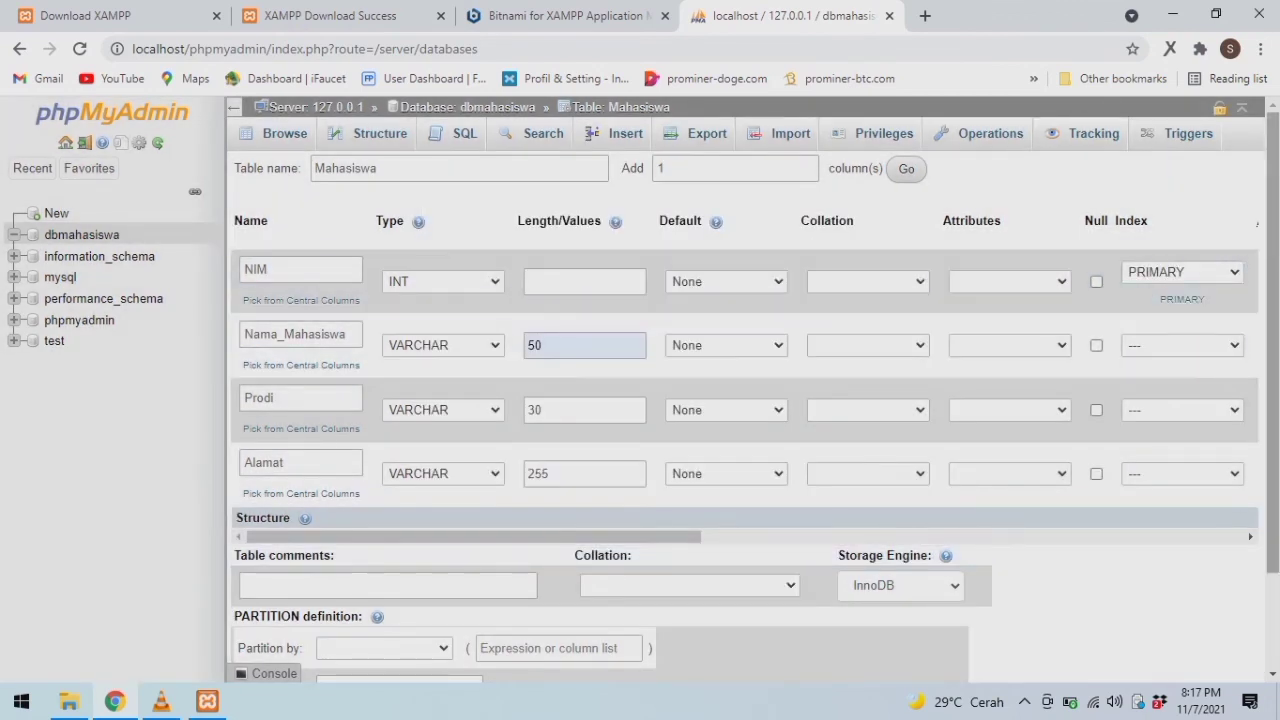
{"action": "scroll", "coordinate": [733, 568], "scroll_direction": "down", "scroll_amount": 2}
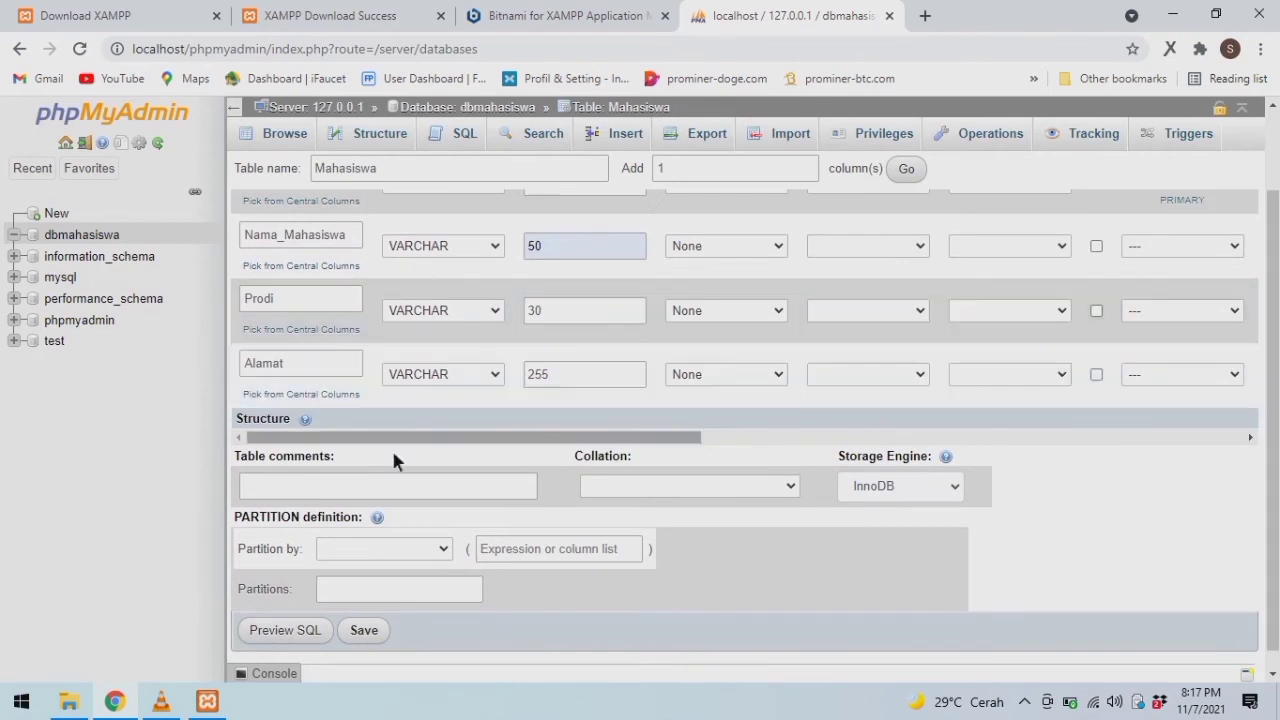
{"action": "left_click", "coordinate": [364, 631]}
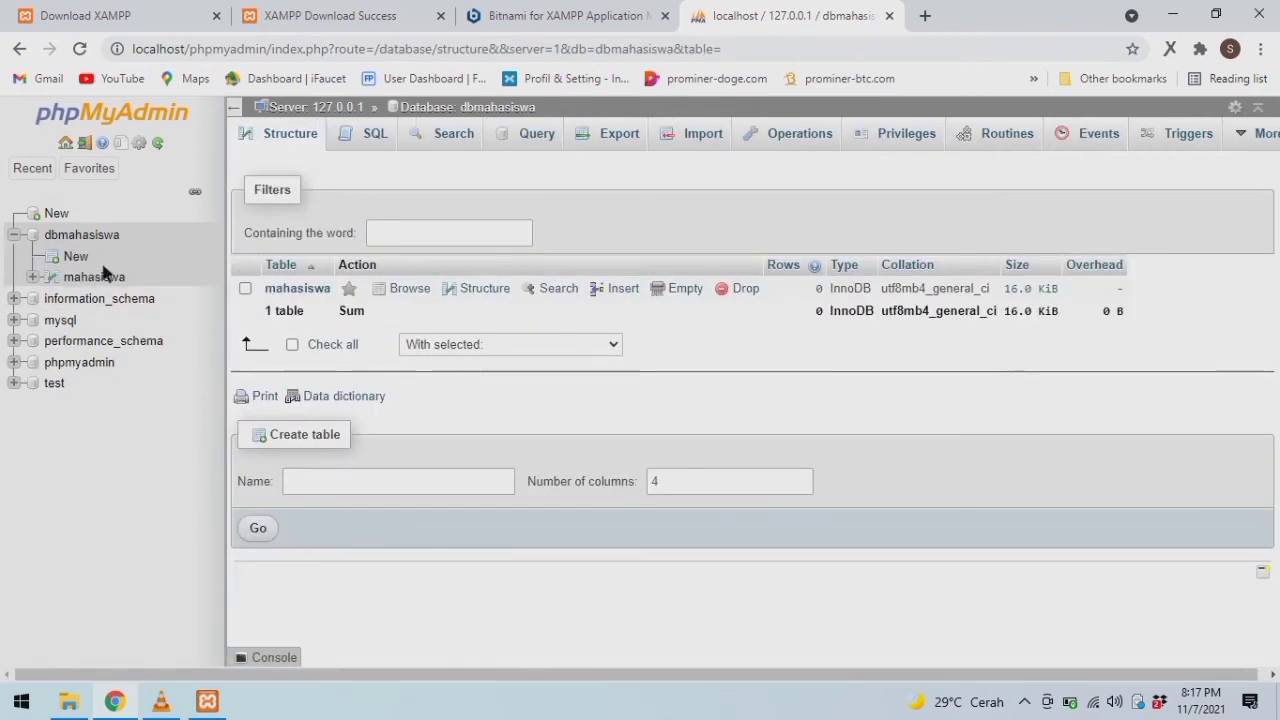
Step: Insert a record into the mahasiswa table with the student's number, name and address and Prodi Teknik Informatika, and browse the table's rows
{"action": "left_click", "coordinate": [315, 287]}
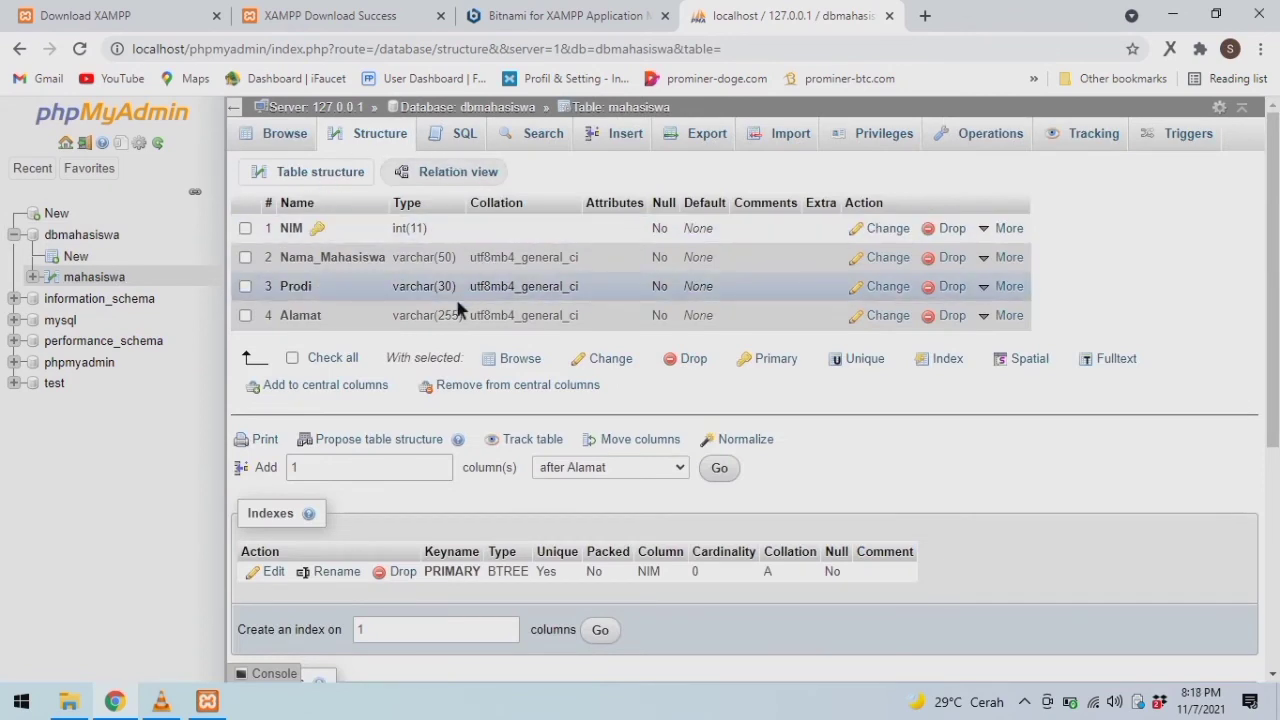
{"action": "left_click", "coordinate": [617, 135]}
{"action": "type", "text": "11111"}
{"action": "left_click", "coordinate": [697, 254]}
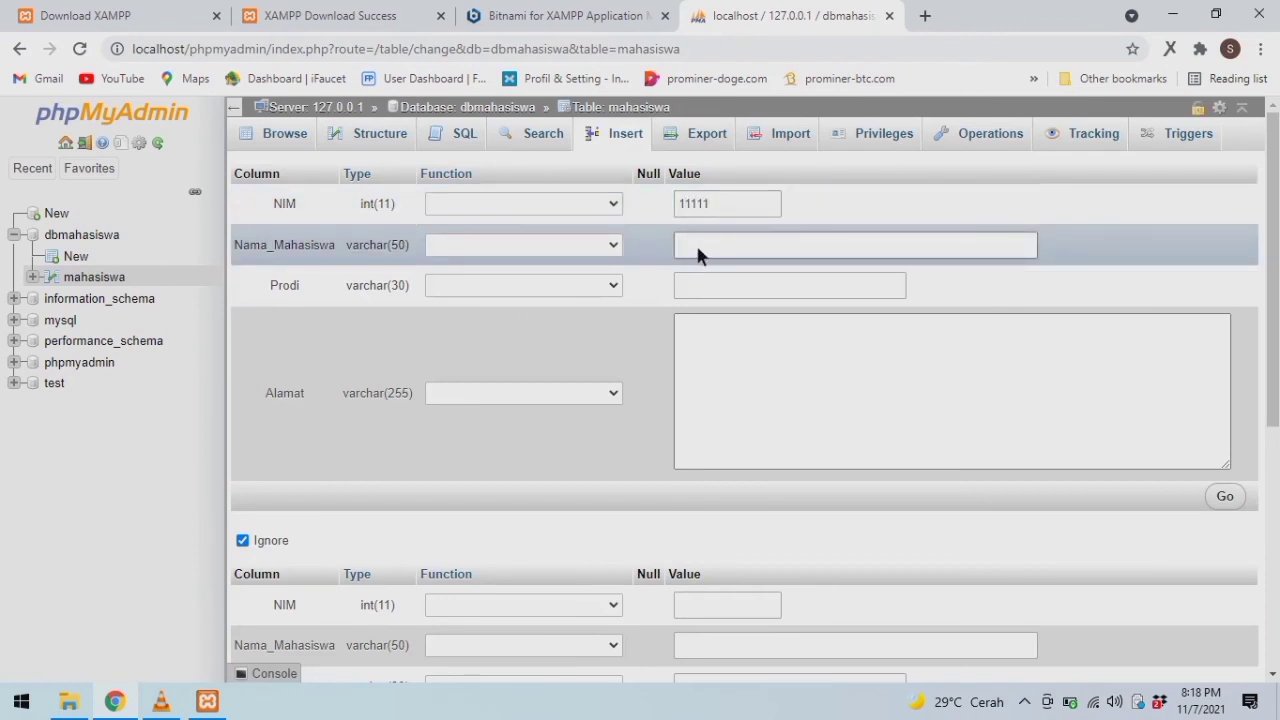
{"action": "type", "text": "Asri"}
{"action": "left_click", "coordinate": [727, 286]}
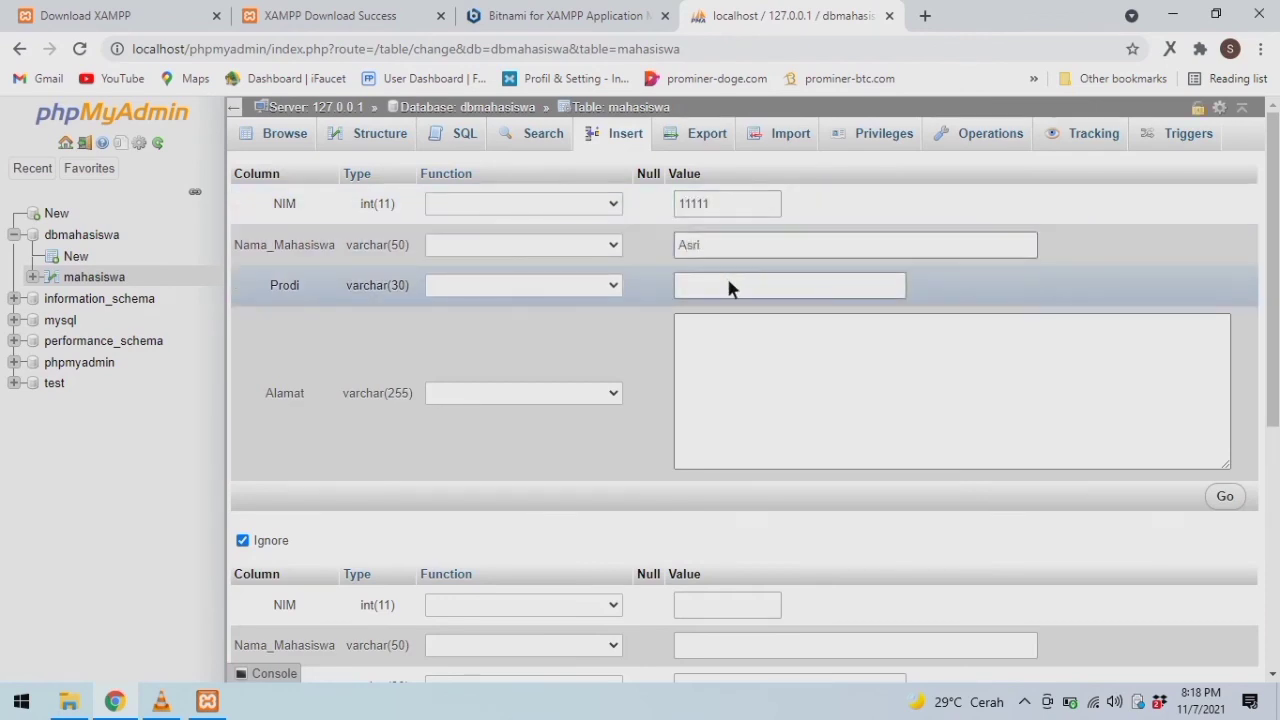
{"action": "type", "text": "Te"}
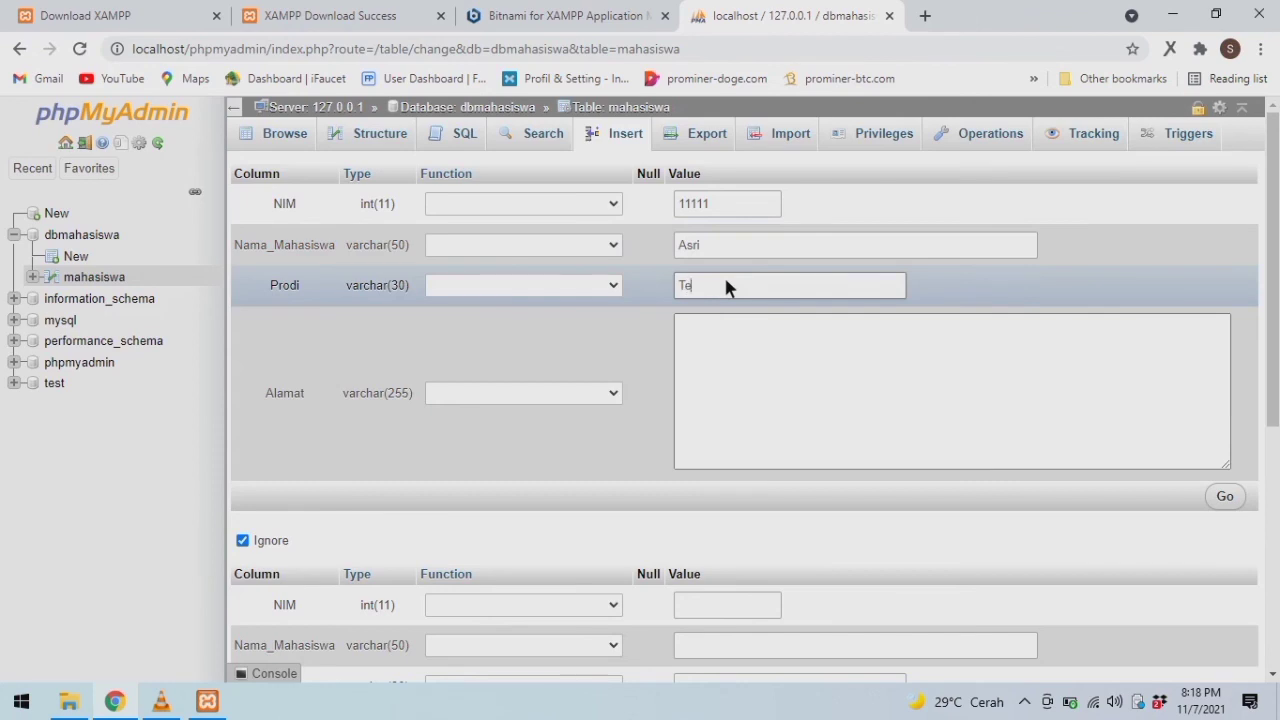
{"action": "type", "text": "knik Informatika"}
{"action": "left_click", "coordinate": [735, 347]}
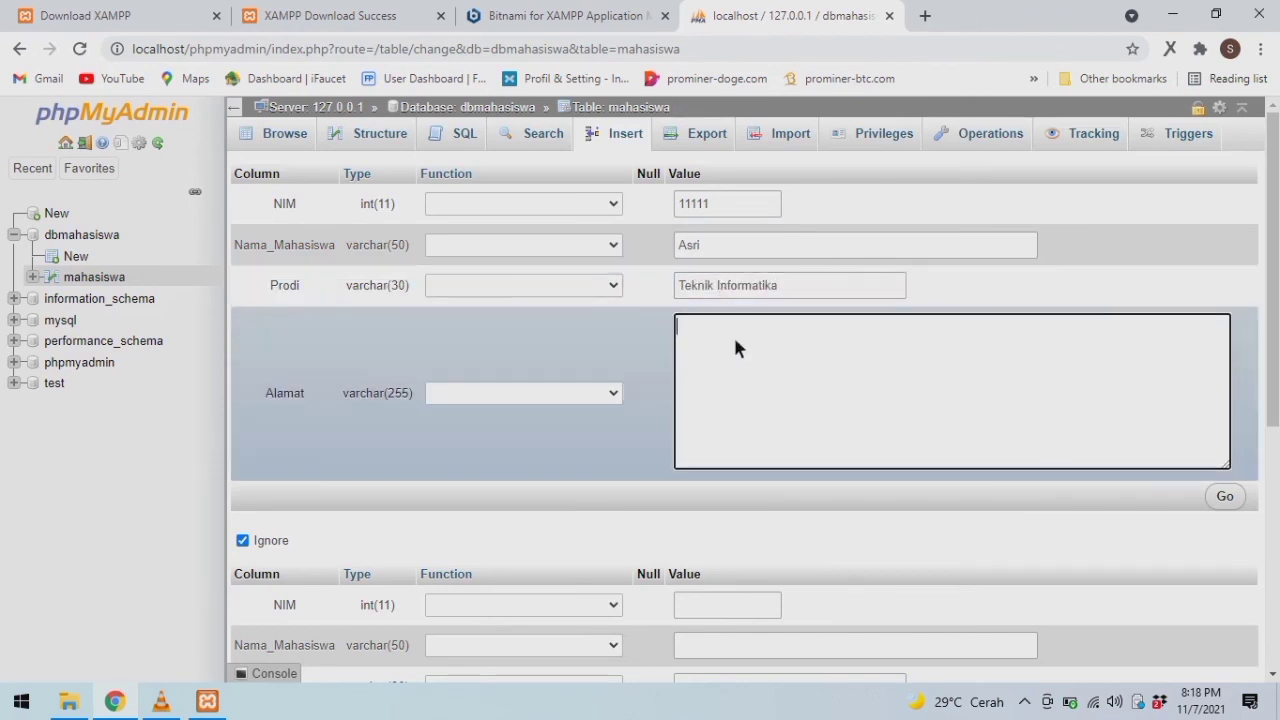
{"action": "type", "text": "Mengare"}
{"action": "left_click", "coordinate": [1227, 496]}
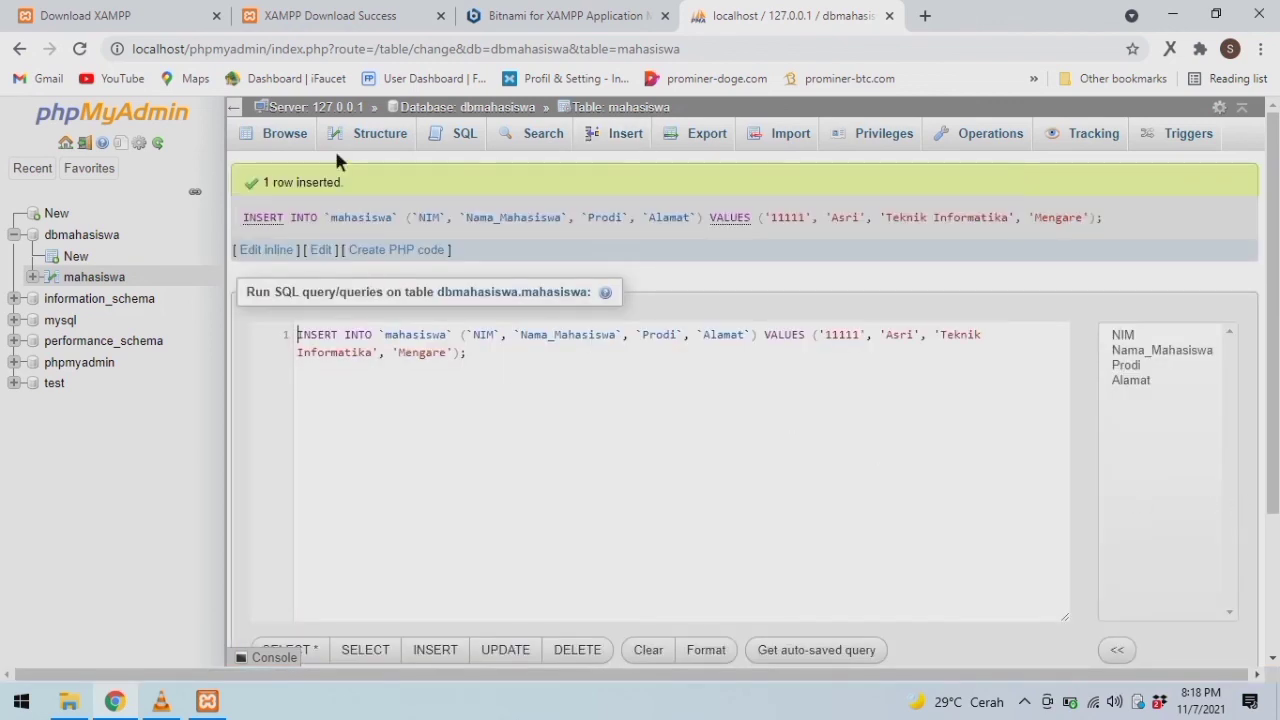
{"action": "left_click", "coordinate": [279, 137]}
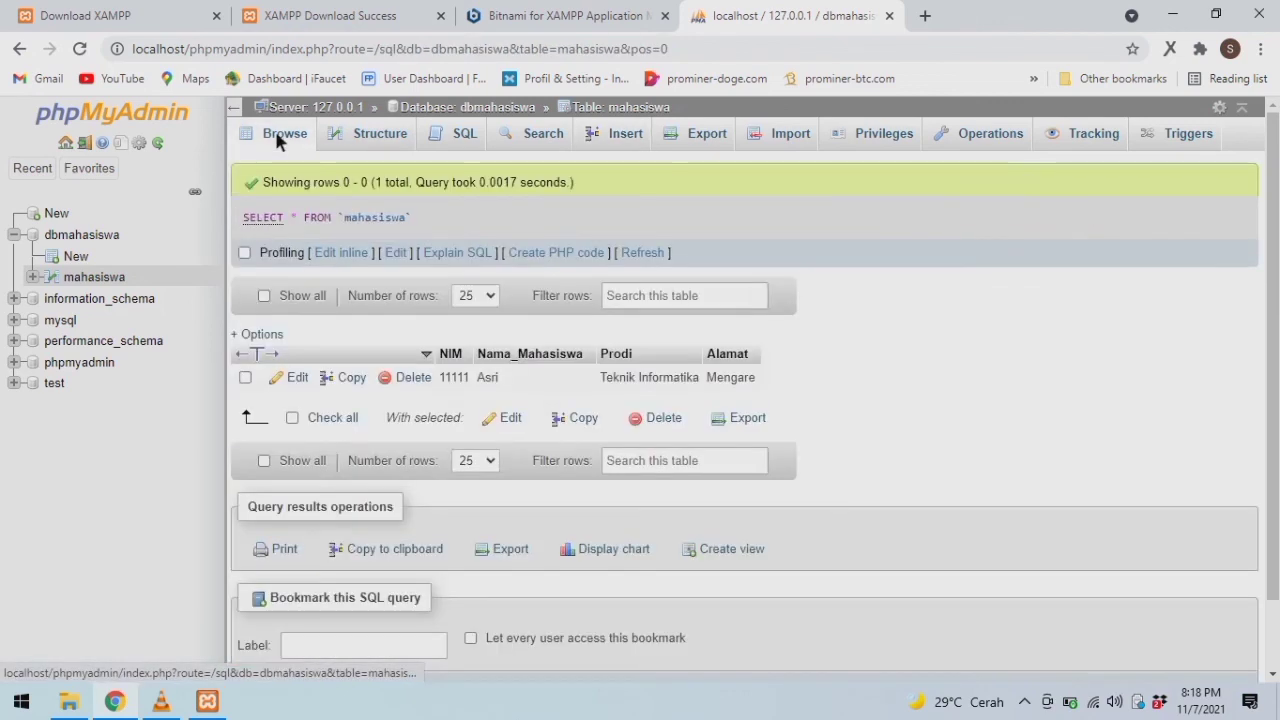